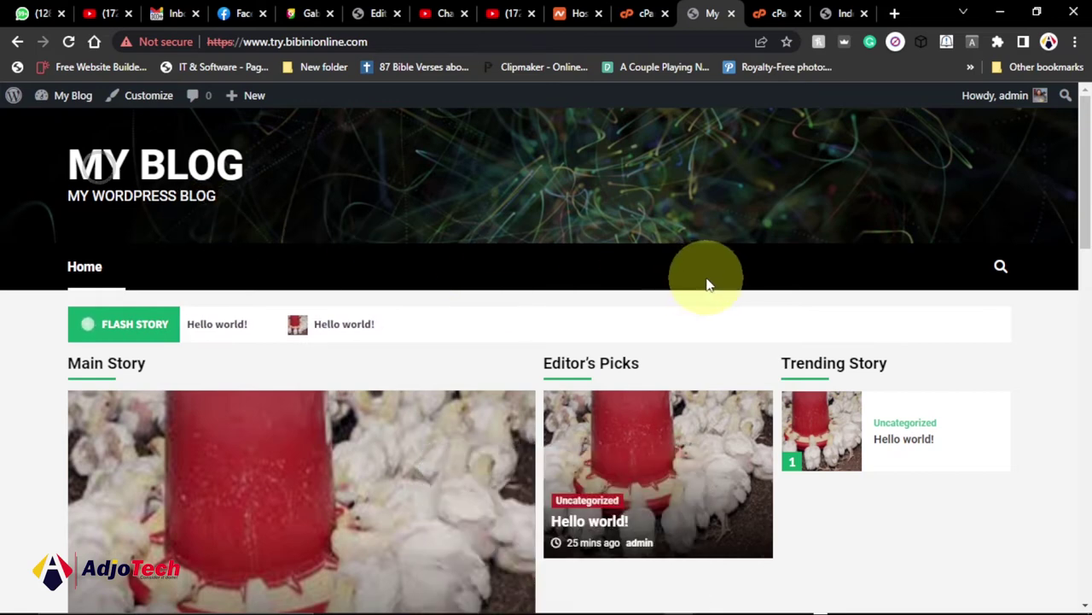
# - Check the open browser tabs and return to the My Blog front page
pyautogui.scroll(-5, 717, 303)
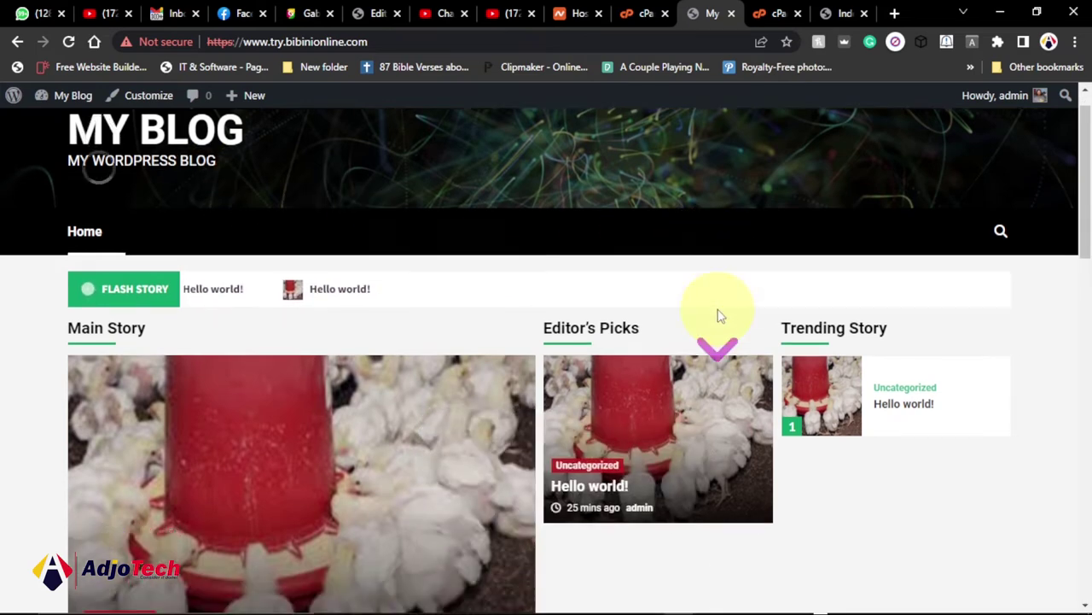
pyautogui.scroll(5, 717, 303)
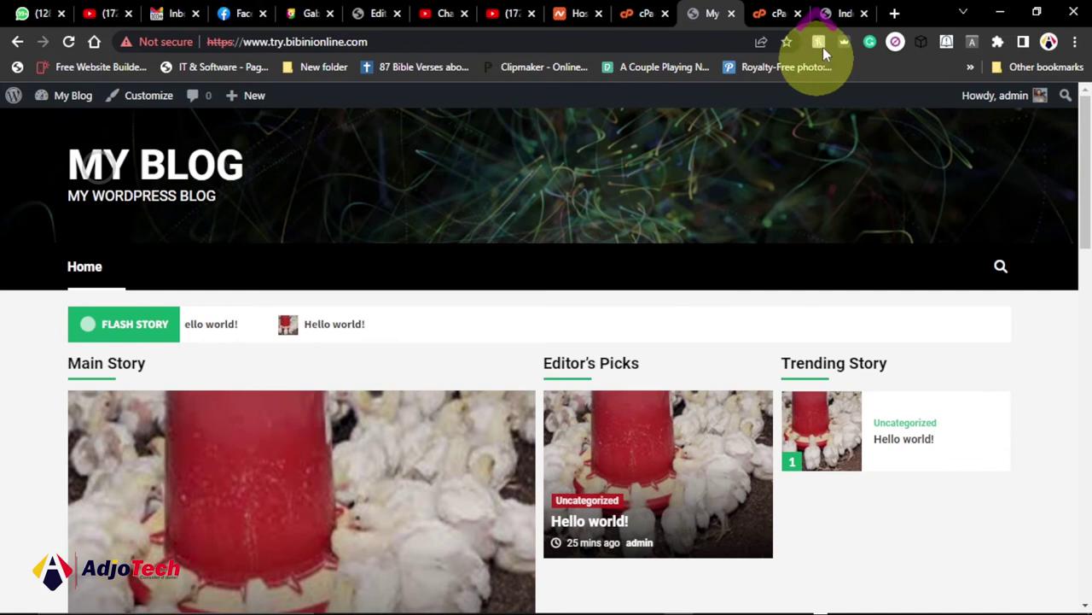
pyautogui.click(841, 13)
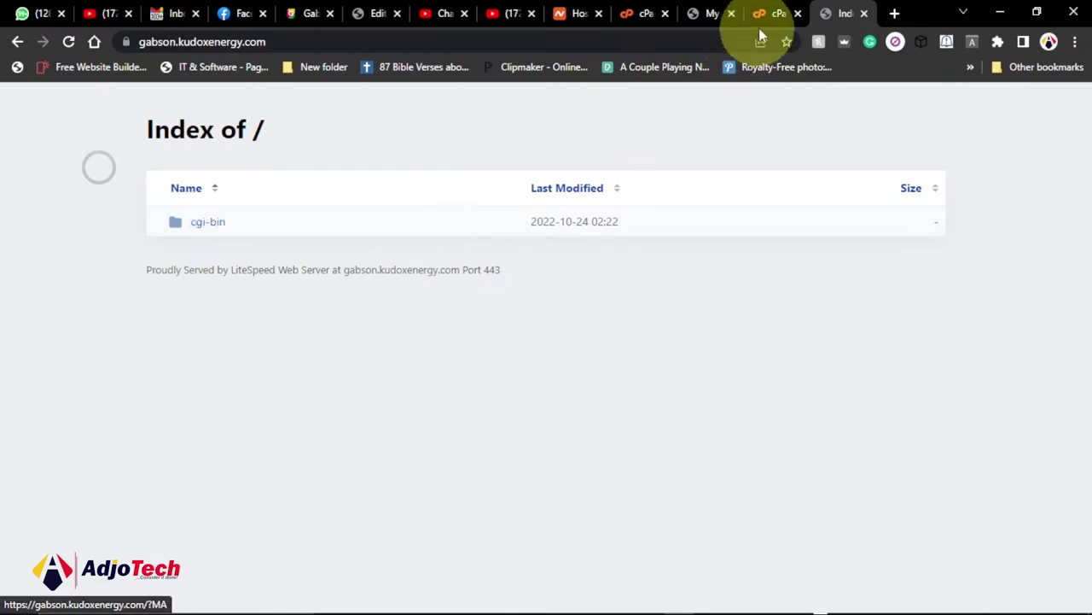
pyautogui.click(777, 13)
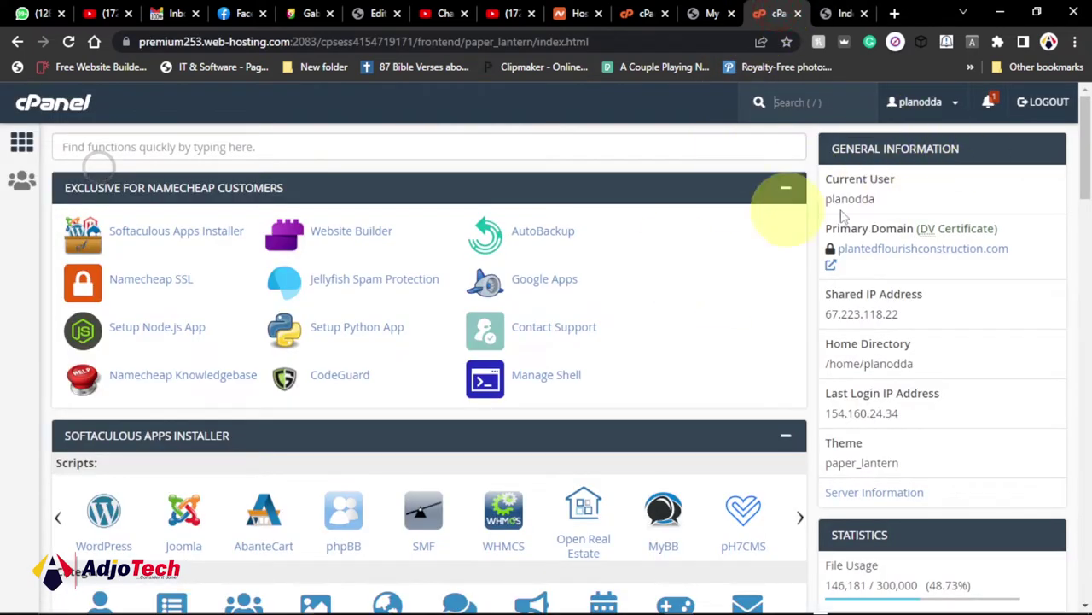
pyautogui.click(709, 13)
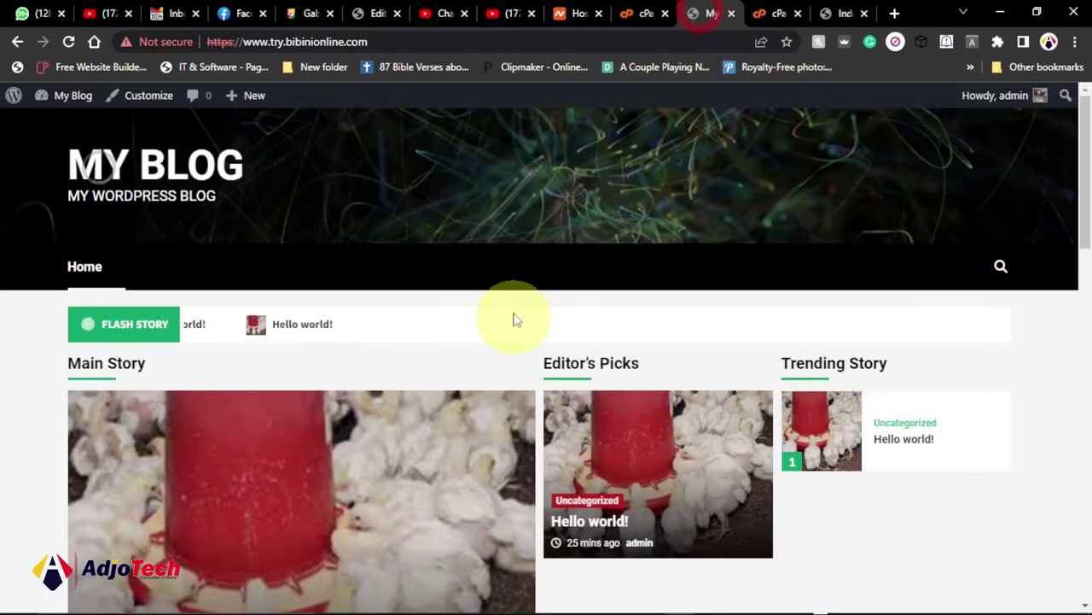
pyautogui.click(641, 14)
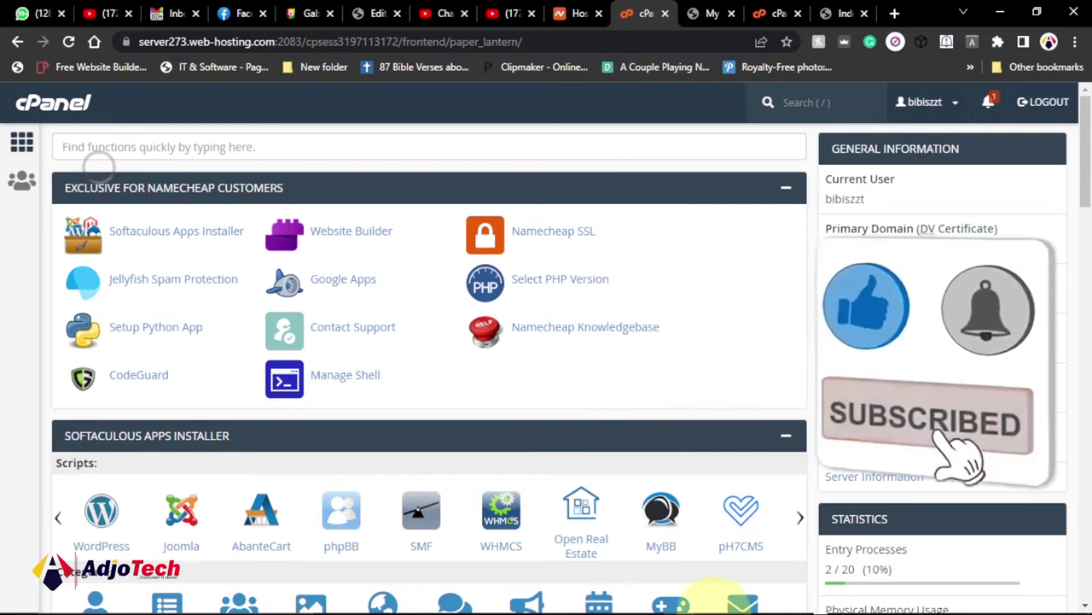
pyautogui.moveTo(764, 602)
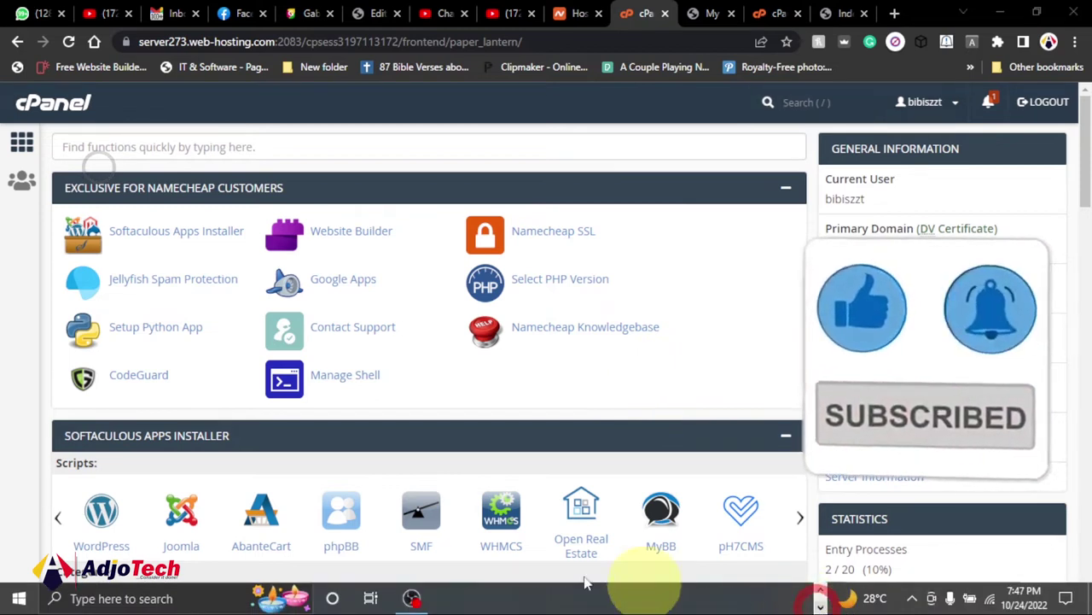
pyautogui.hotkey('ctrl', 'Tab')
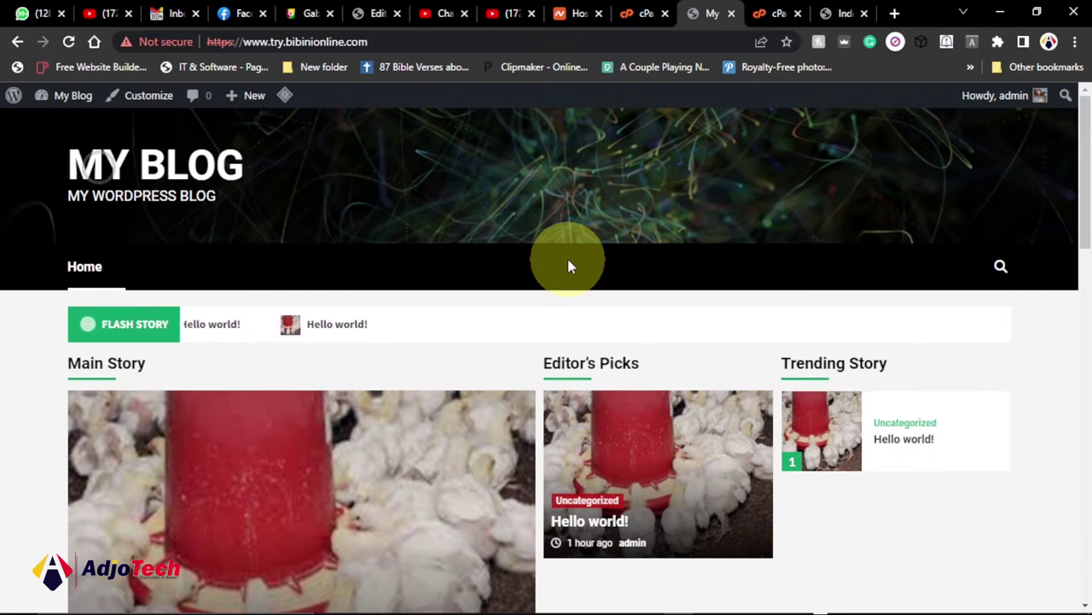
# - Go from the My Blog admin bar to the dashboard, then Plugins > Add New
pyautogui.moveTo(77, 96)
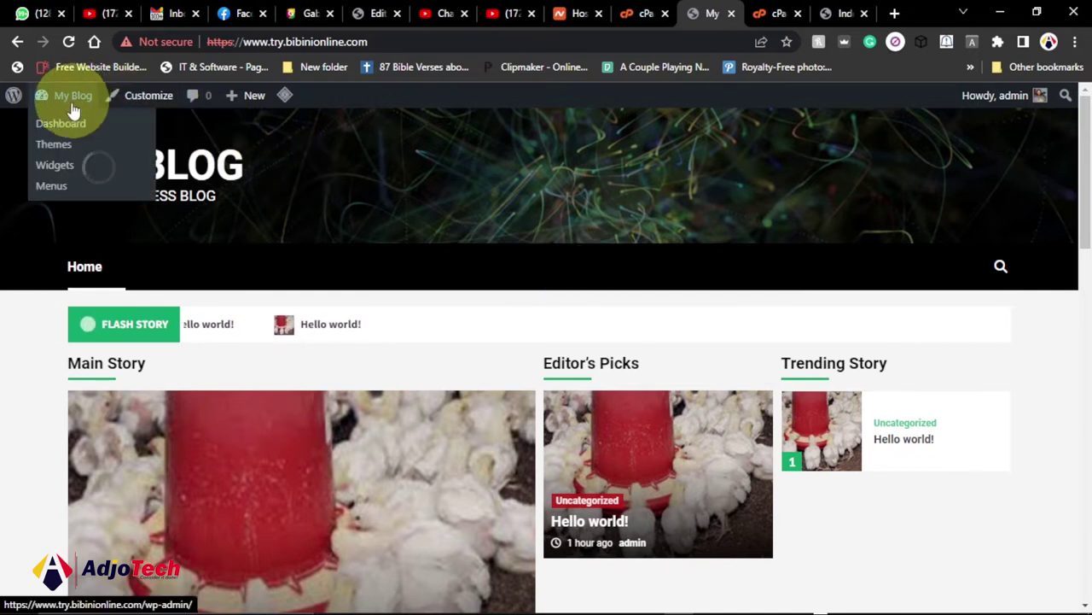
pyautogui.click(61, 128)
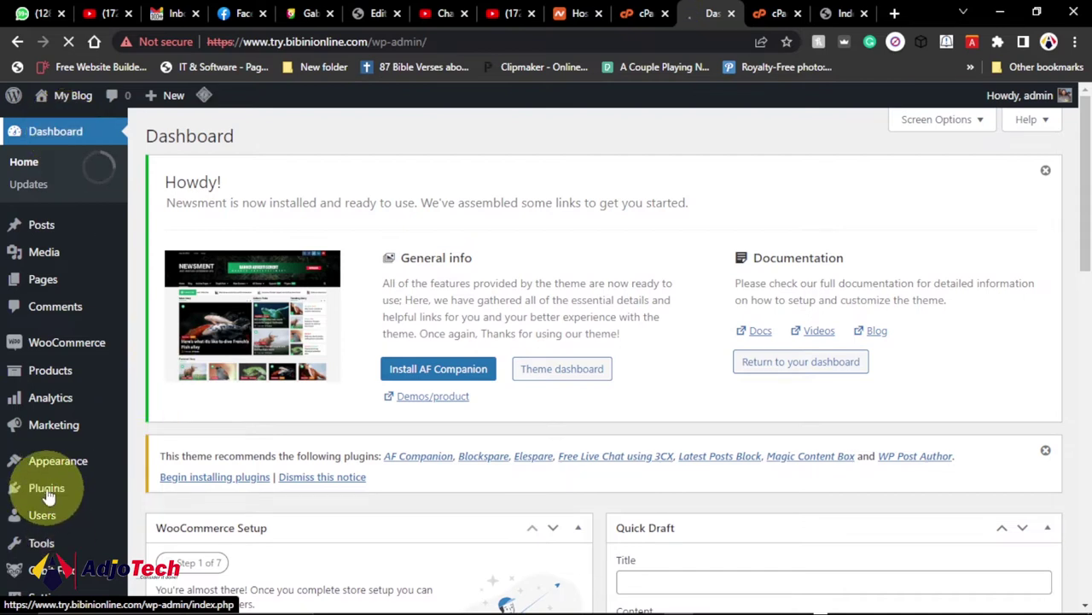
pyautogui.moveTo(47, 491)
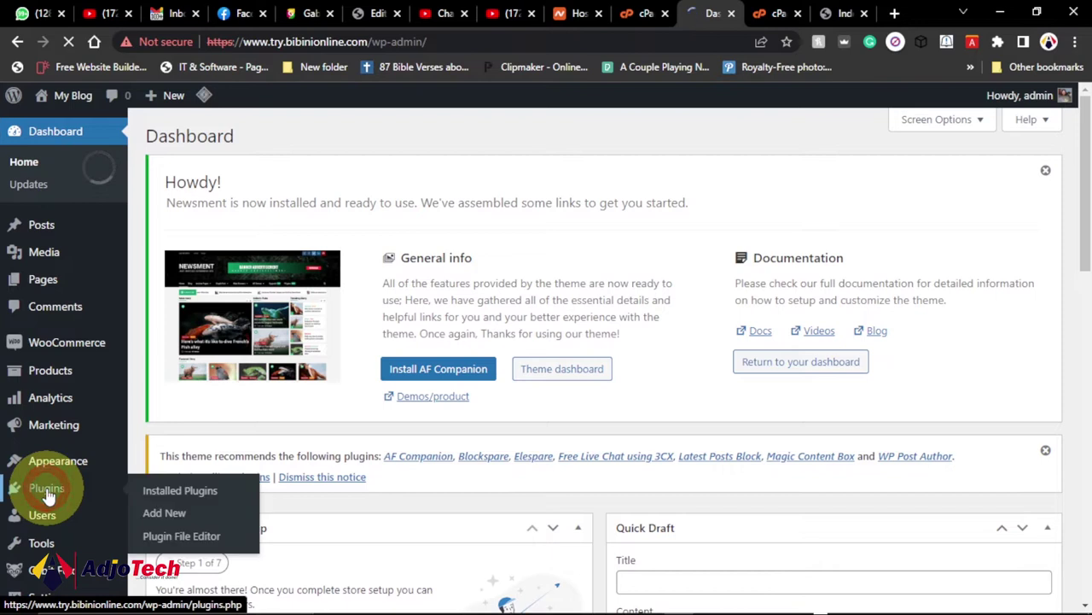
pyautogui.click(175, 516)
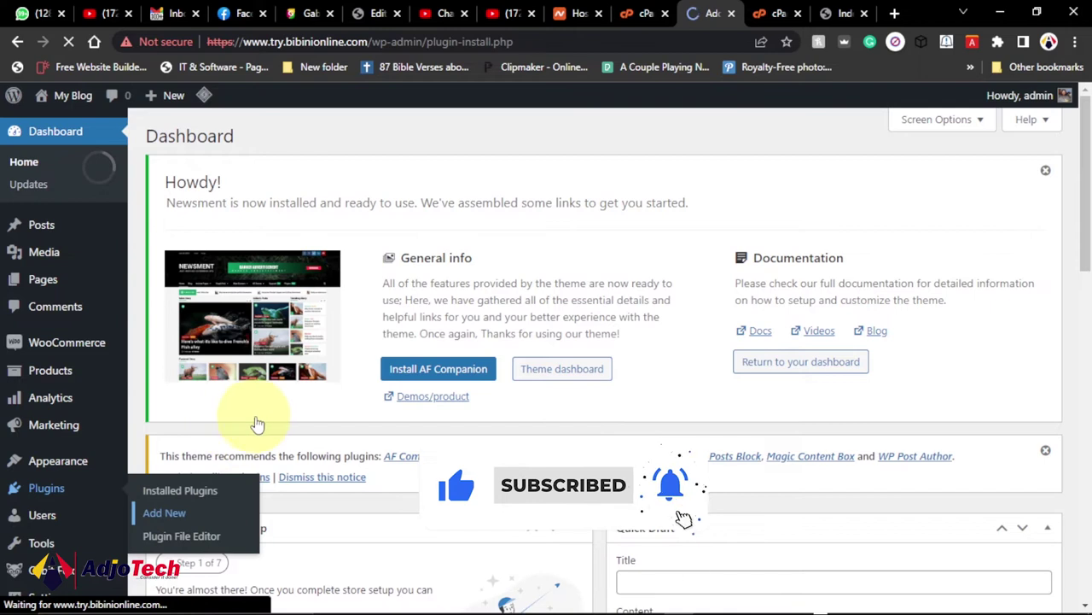
pyautogui.click(1046, 174)
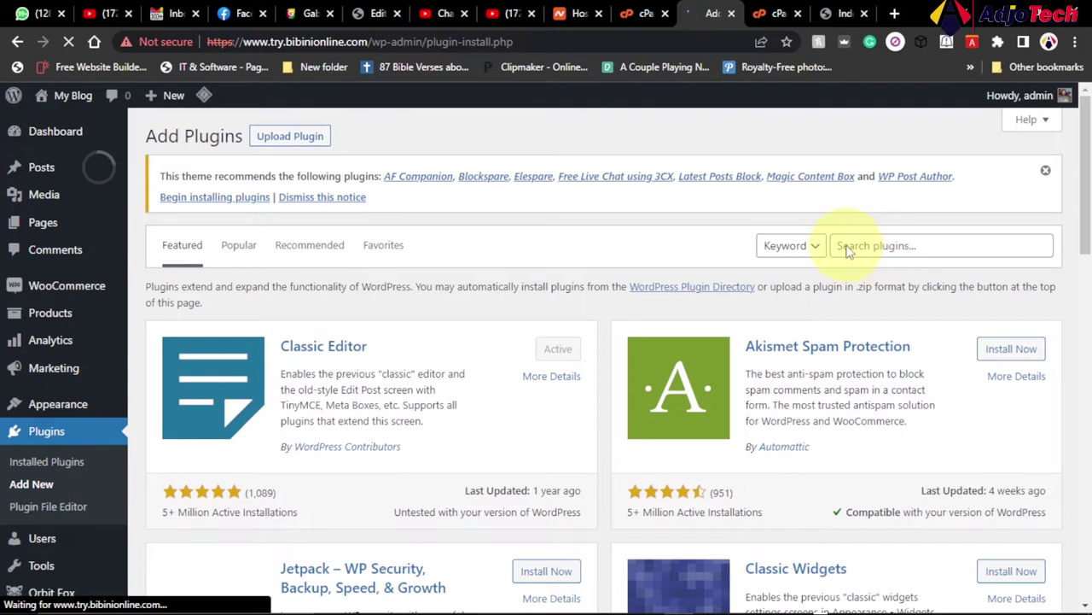
pyautogui.click(850, 245)
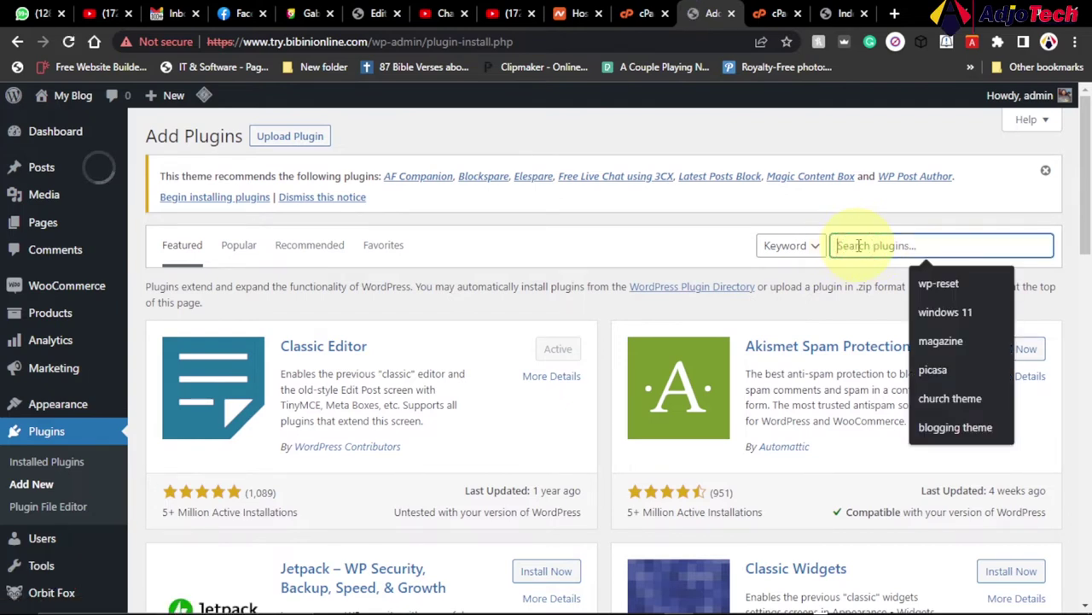
# - Search for 'duplicator', then install and activate Duplicator – WordPress Migration Plugin
pyautogui.write('dupl')
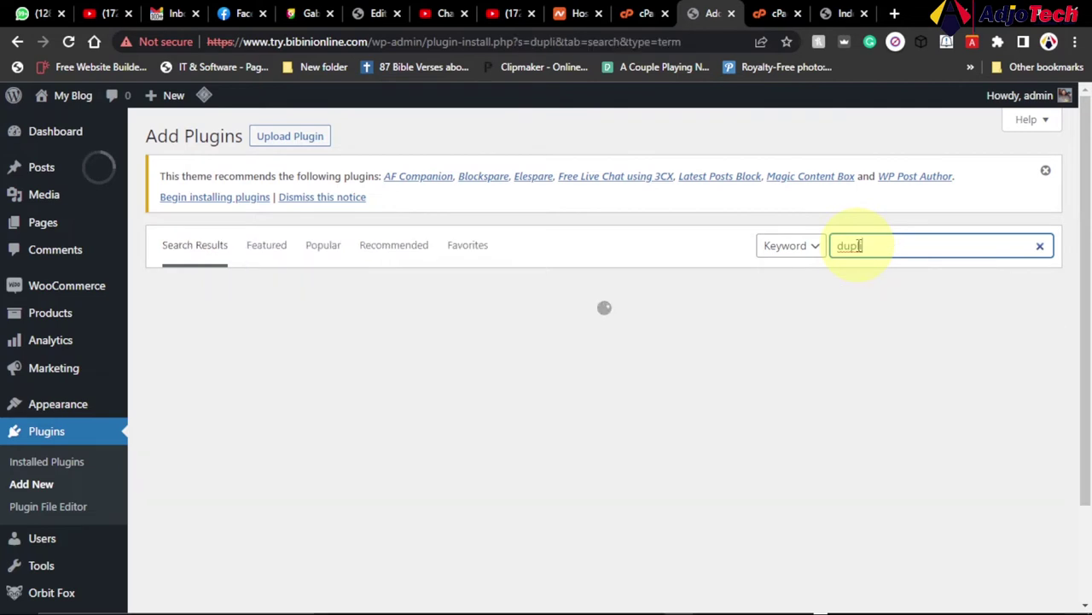
pyautogui.write('icator')
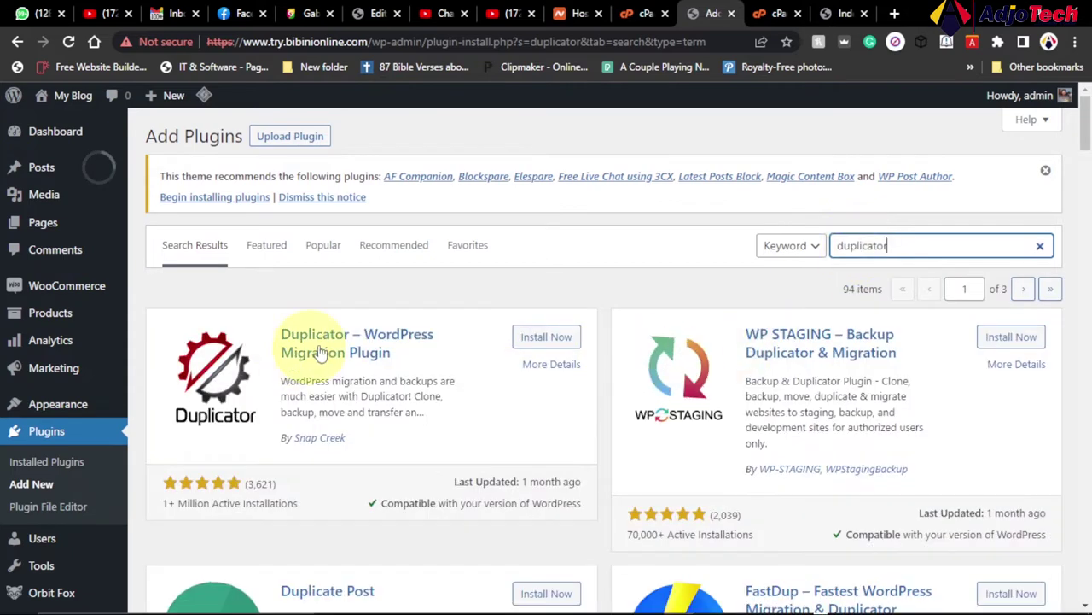
pyautogui.click(542, 340)
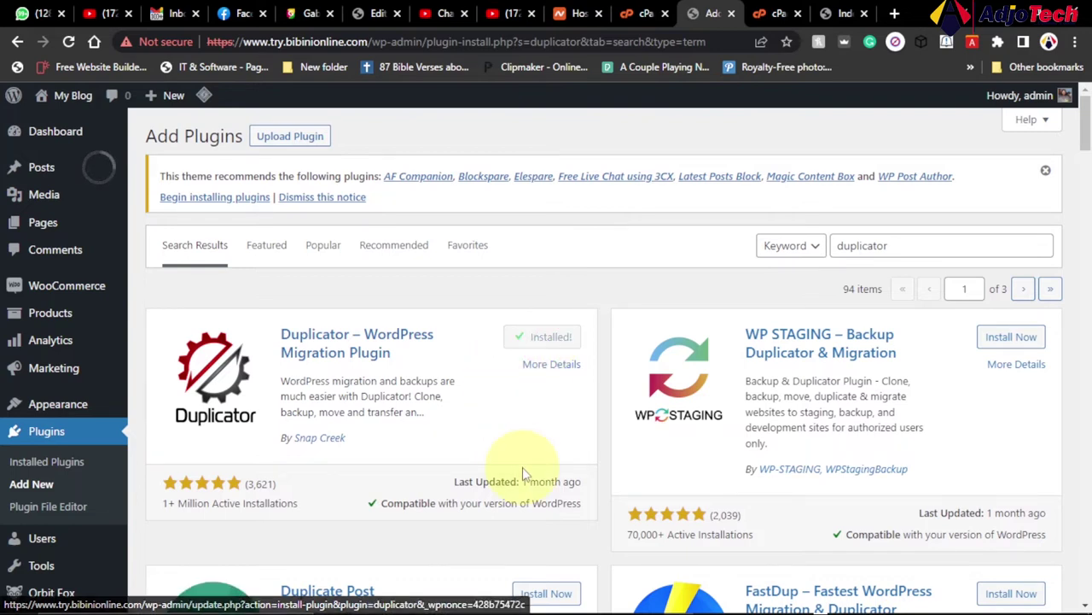
pyautogui.click(549, 339)
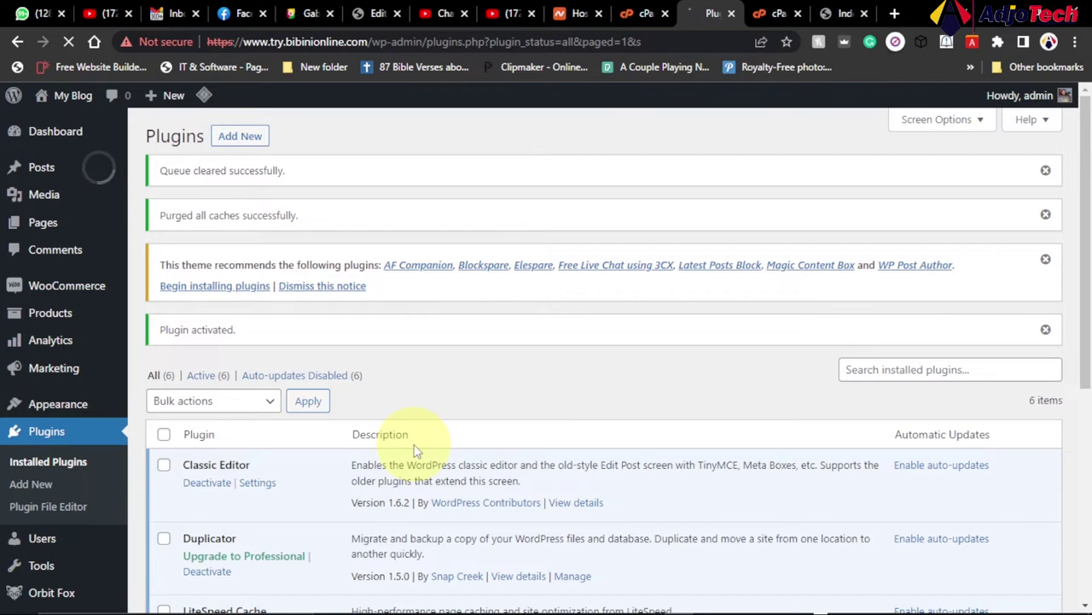
# - Open Duplicator > Packages from the sidebar, showing an empty package list
pyautogui.scroll(-4, 417, 450)
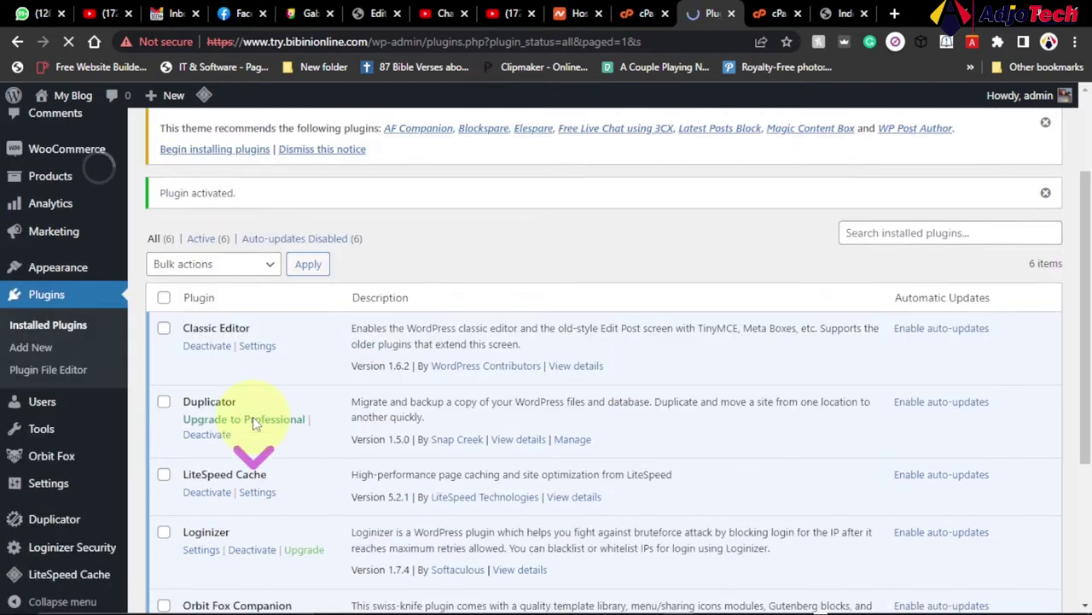
pyautogui.scroll(-1, 85, 353)
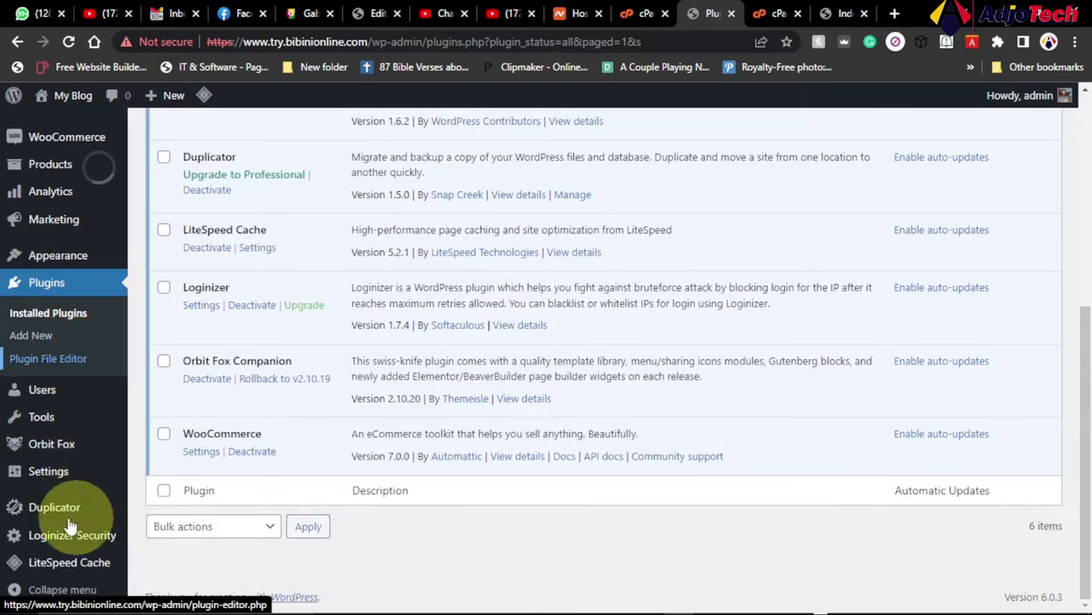
pyautogui.moveTo(52, 509)
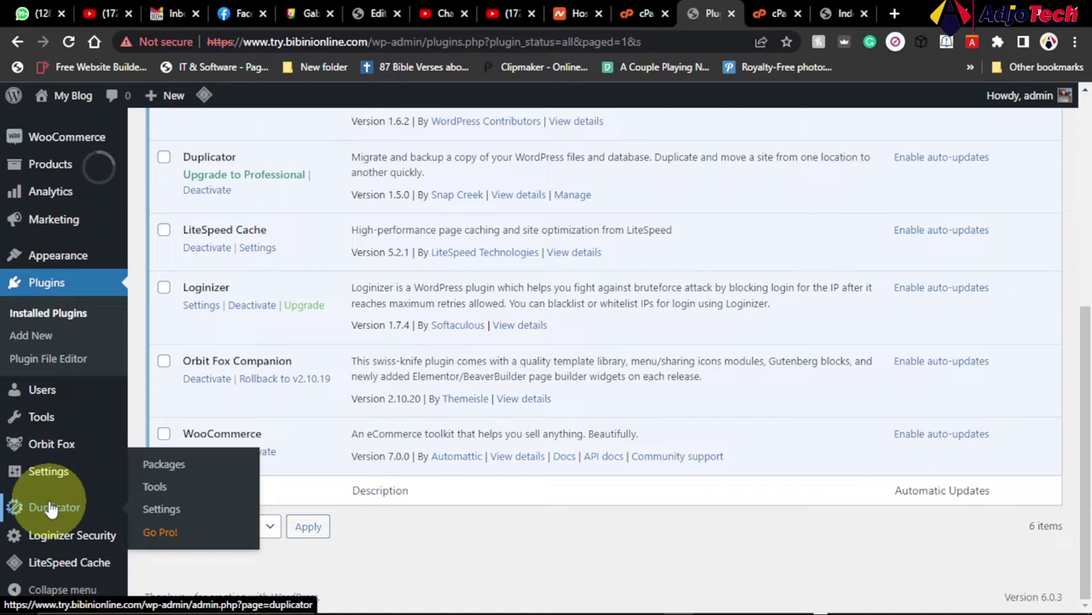
pyautogui.click(168, 465)
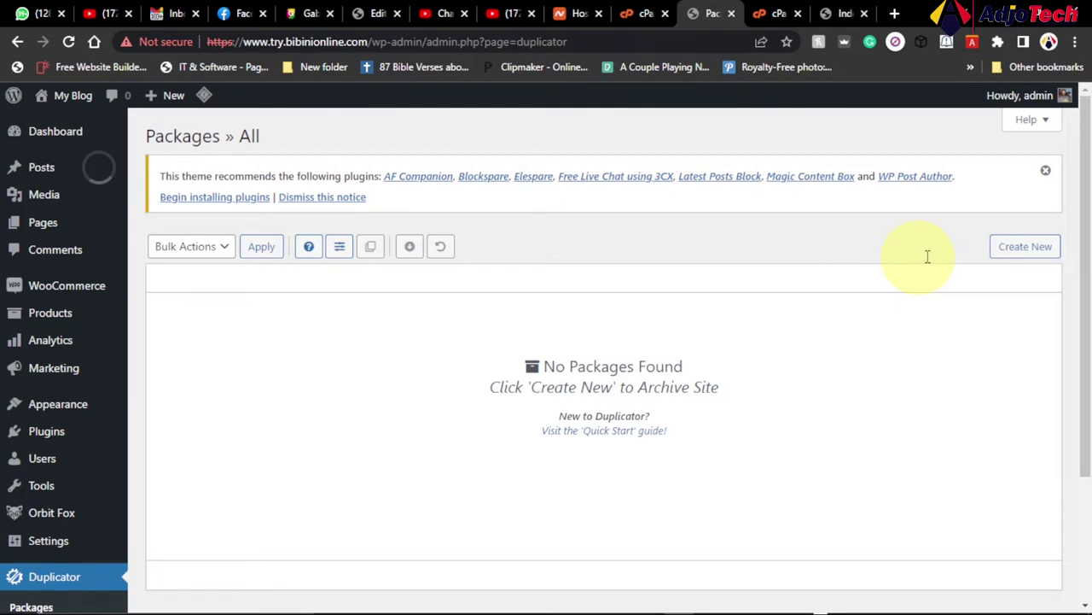
pyautogui.click(1018, 252)
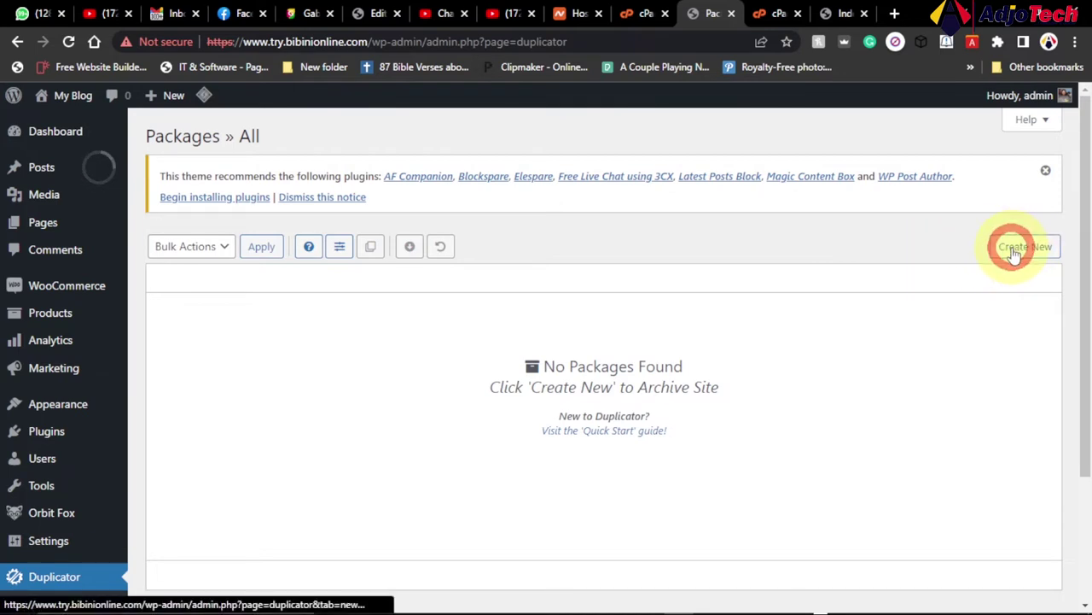
# - Create a new package named 20221024_myblog and run the site scan
pyautogui.click(1016, 253)
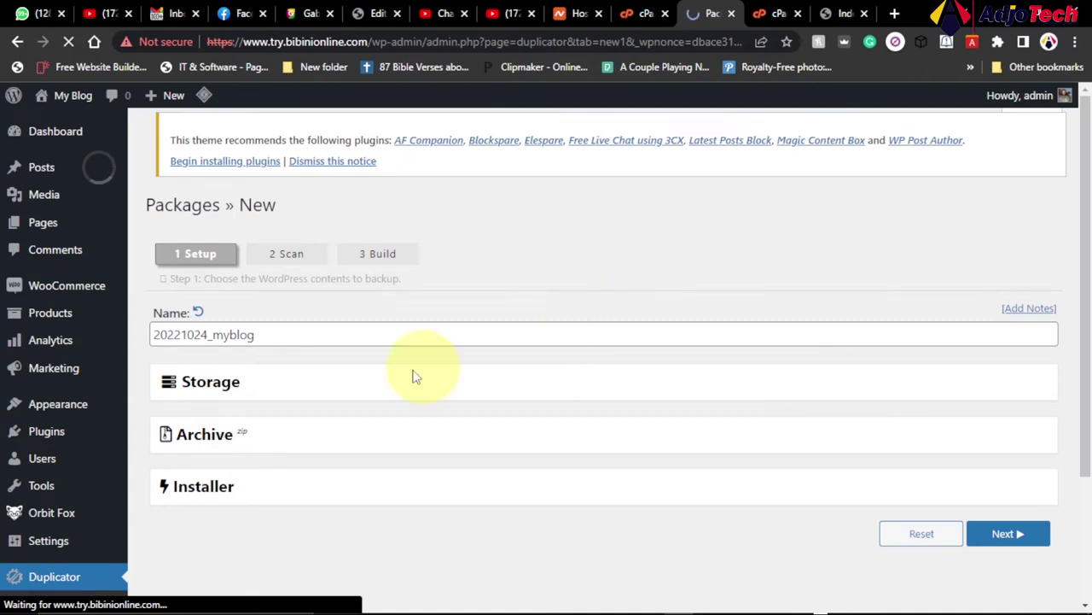
pyautogui.scroll(-1, 272, 352)
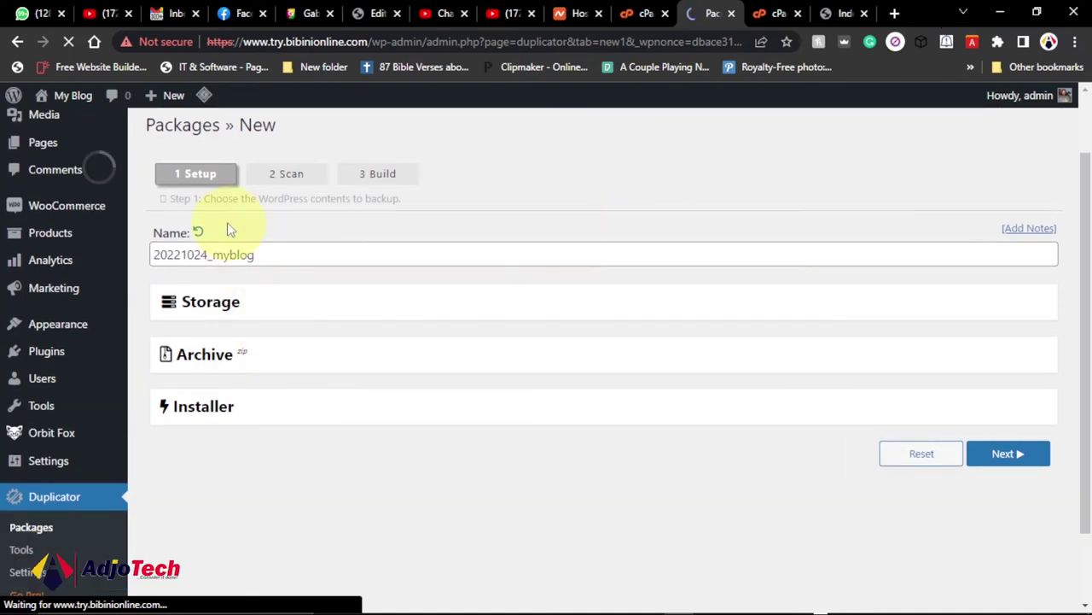
pyautogui.doubleClick(204, 254)
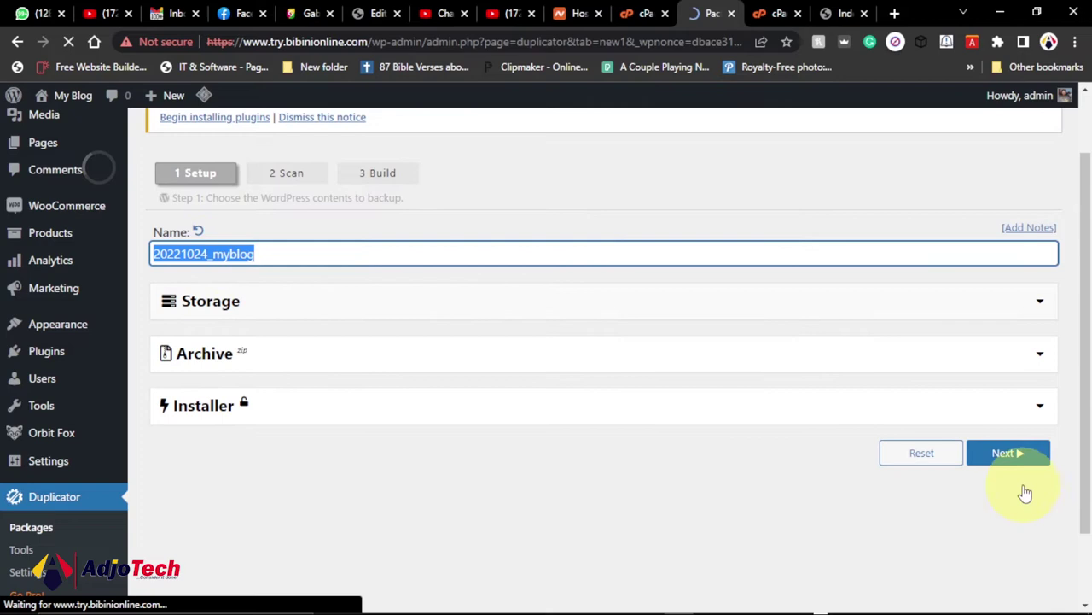
pyautogui.click(1002, 458)
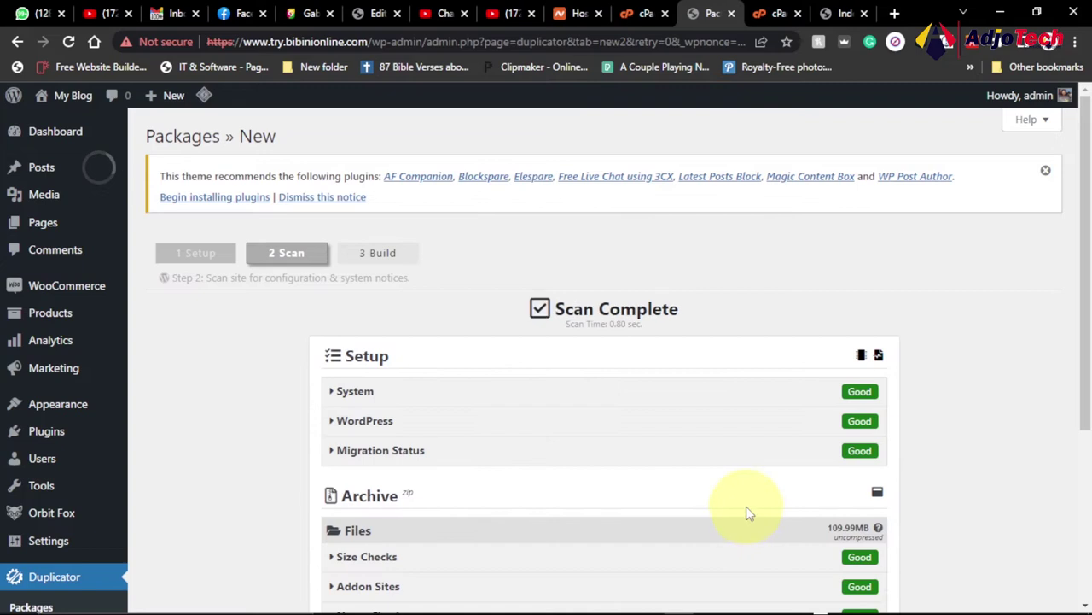
# - Build the scanned package, finishing in 12.97 sec with a 44.44MB archive
pyautogui.scroll(-1, 649, 431)
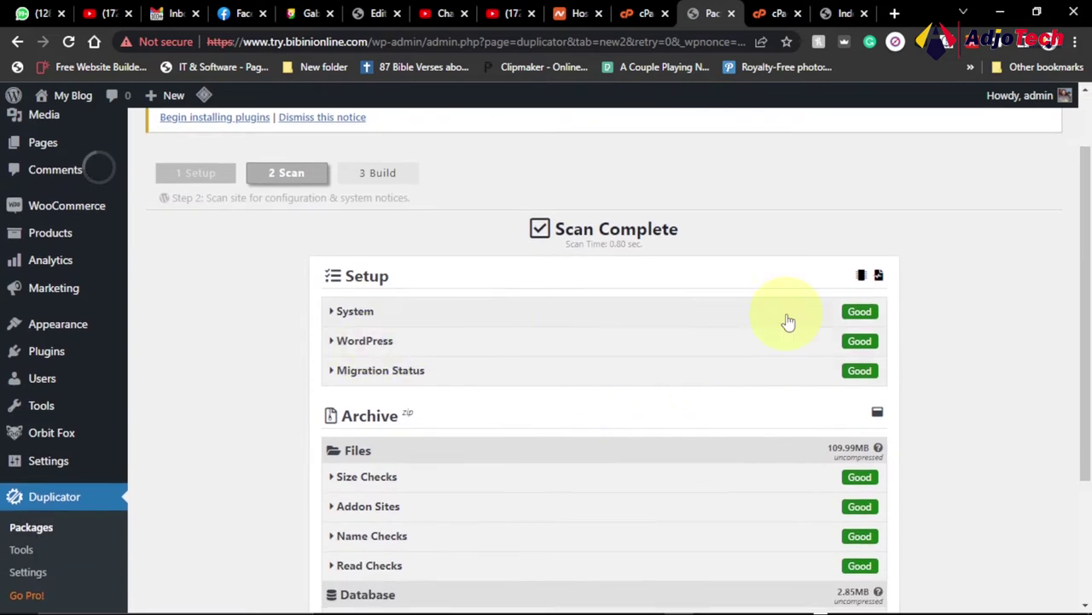
pyautogui.scroll(-2, 865, 324)
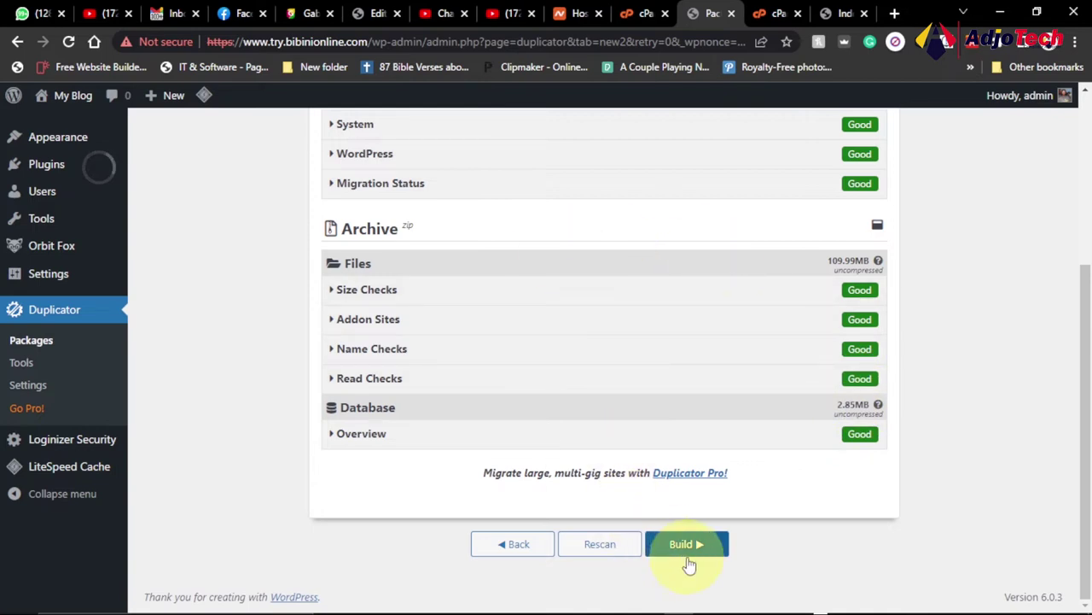
pyautogui.click(684, 551)
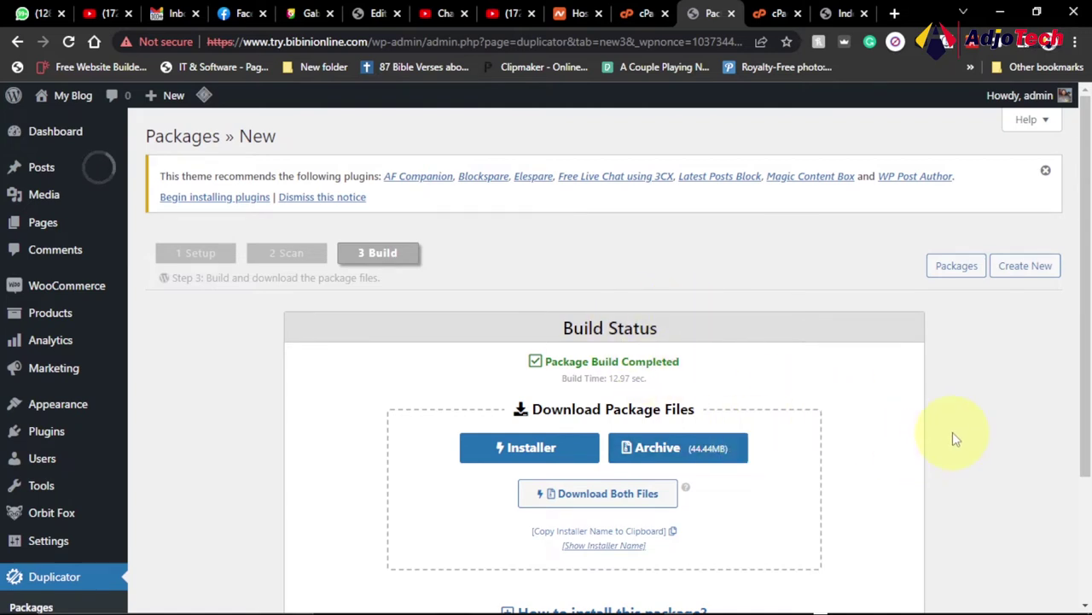
# - Download both package files, visit the site, and open the downloaded archive zip
pyautogui.scroll(-1, 956, 416)
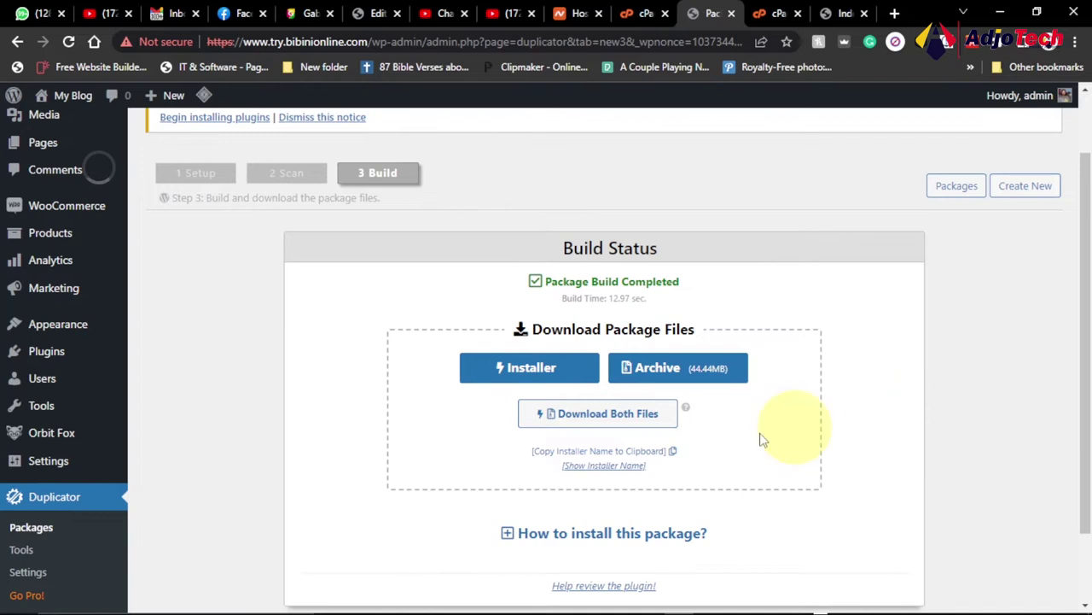
pyautogui.click(586, 416)
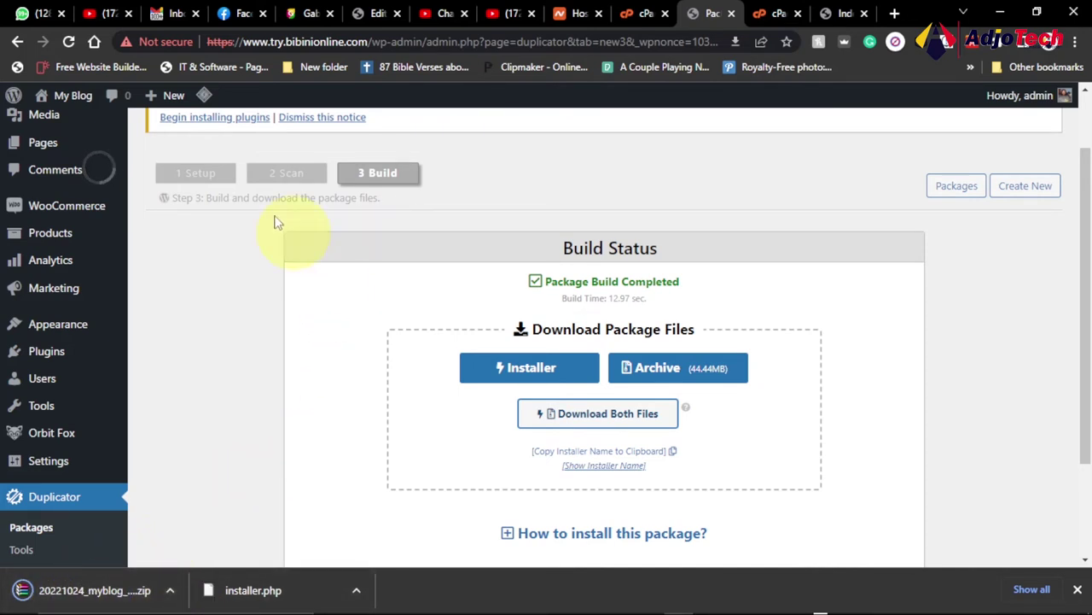
pyautogui.moveTo(72, 96)
pyautogui.click(58, 124)
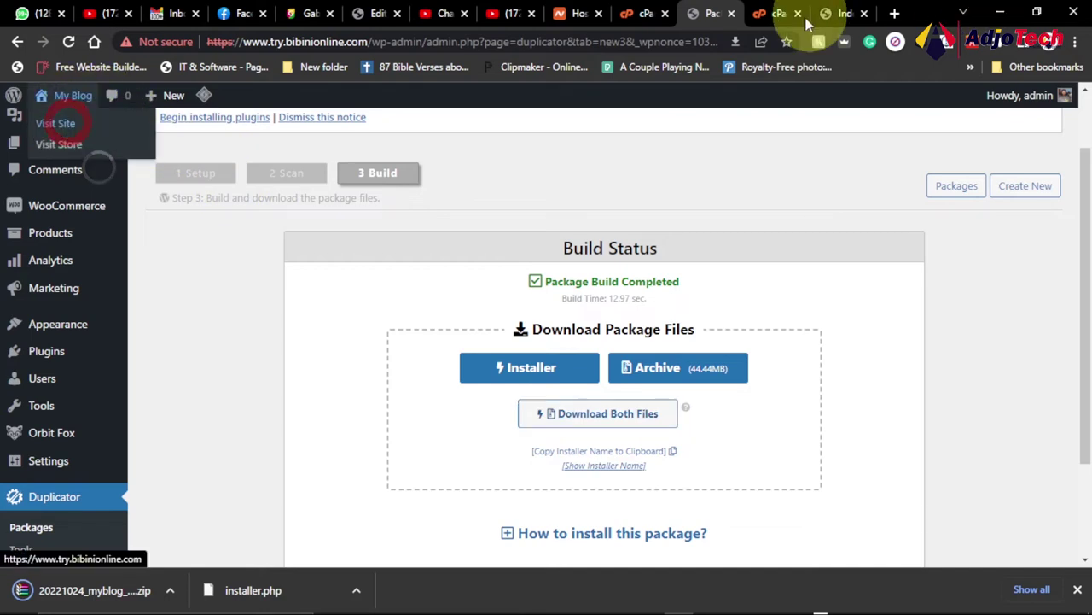
pyautogui.click(844, 14)
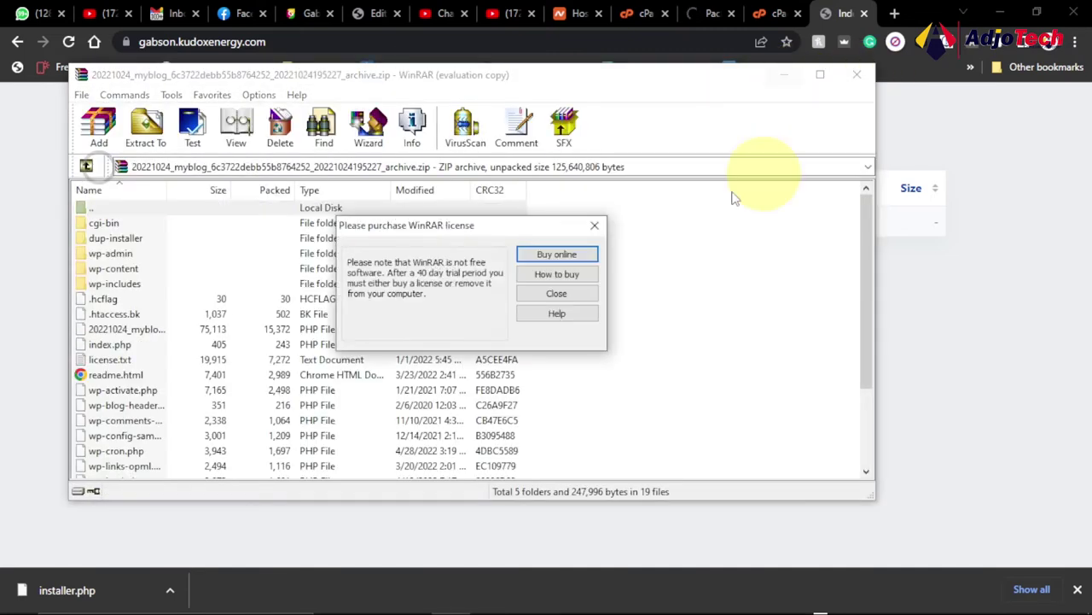
# - Dismiss WinRAR's licence reminder, close the archive and return to the cPanel tab
pyautogui.click(546, 294)
pyautogui.click(857, 75)
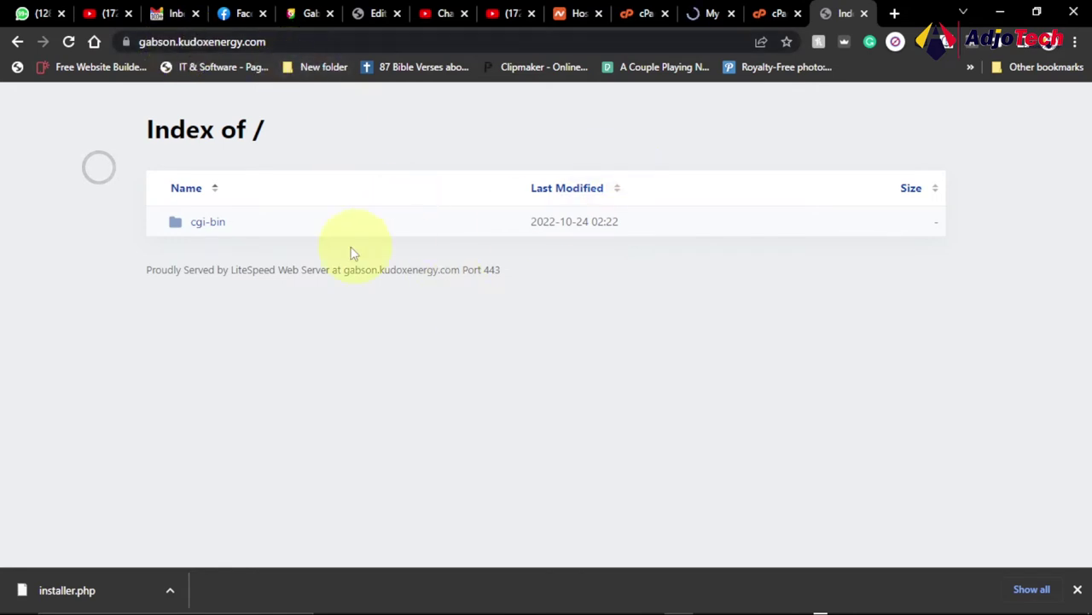
pyautogui.click(762, 16)
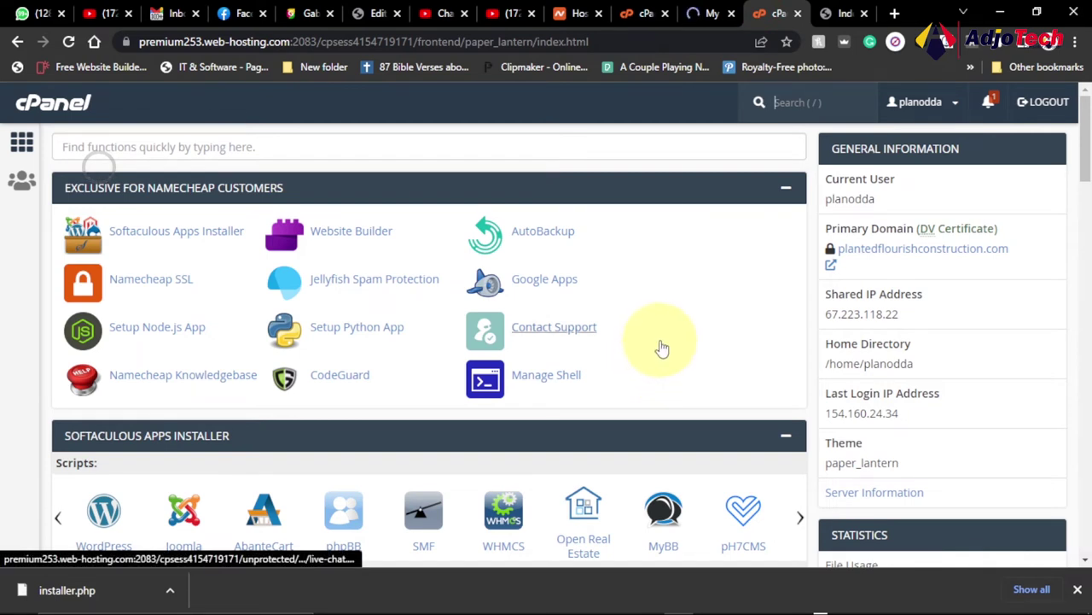
# - Switch to the cPanel tab hosting gabson and open MySQL Databases under Databases
pyautogui.click(839, 14)
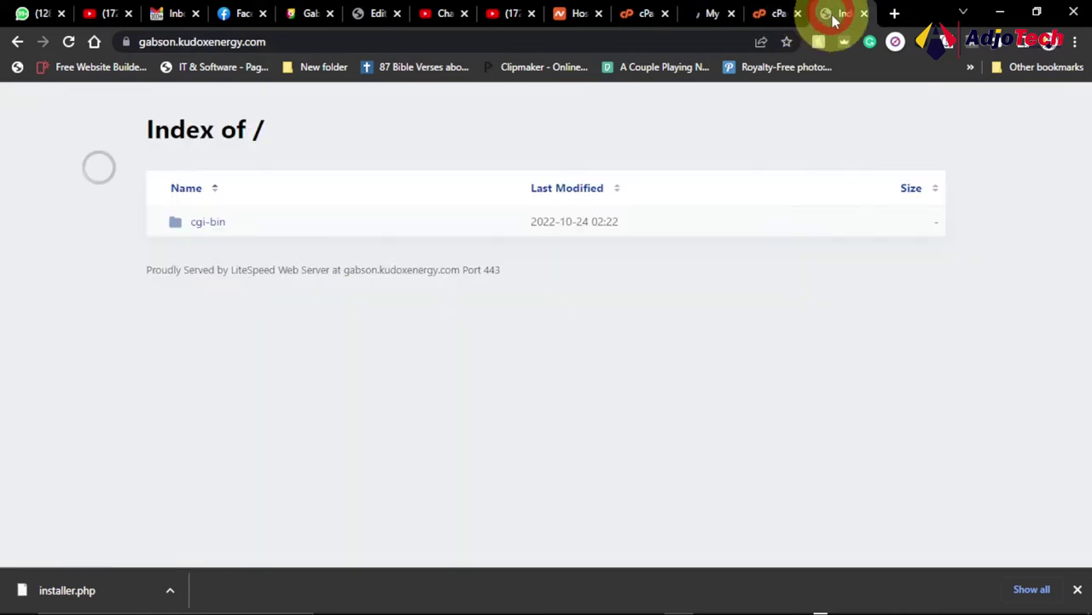
pyautogui.click(779, 13)
pyautogui.click(701, 15)
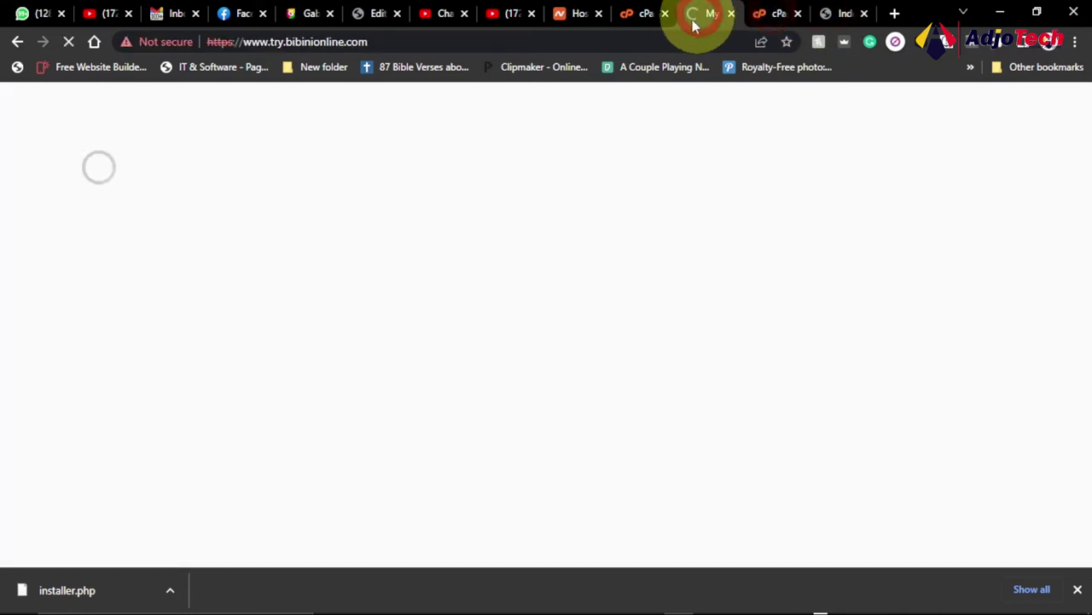
pyautogui.click(654, 15)
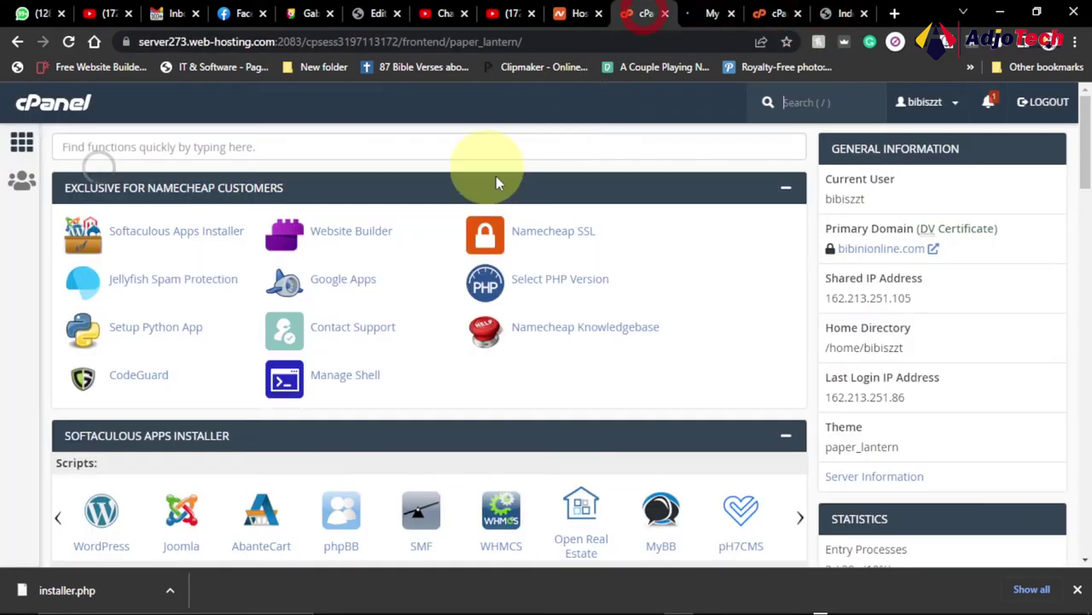
pyautogui.click(834, 19)
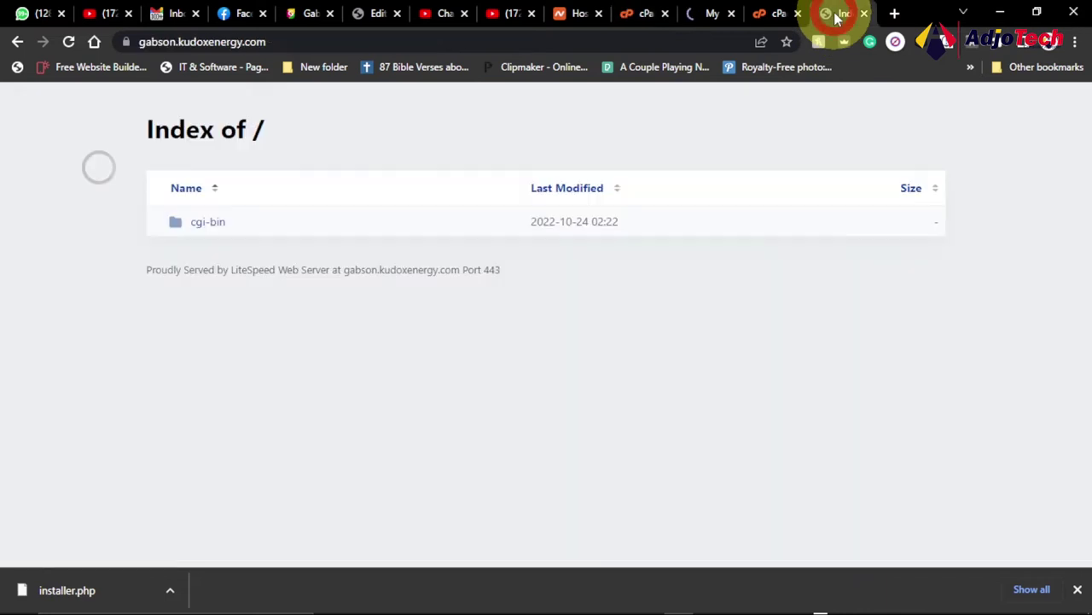
pyautogui.click(775, 14)
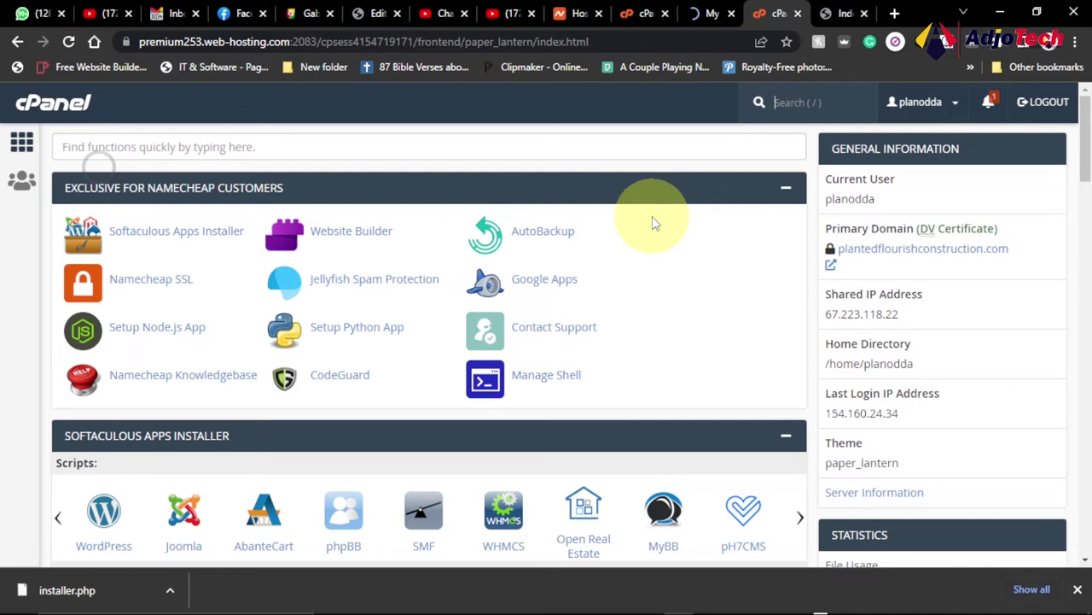
pyautogui.scroll(-5, 653, 222)
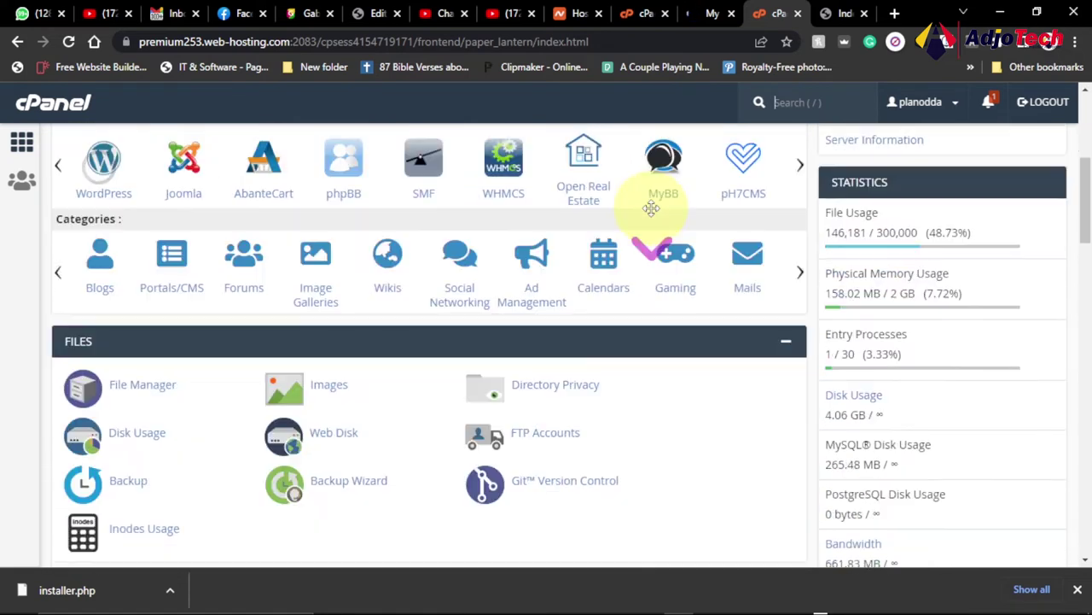
pyautogui.scroll(-4, 265, 362)
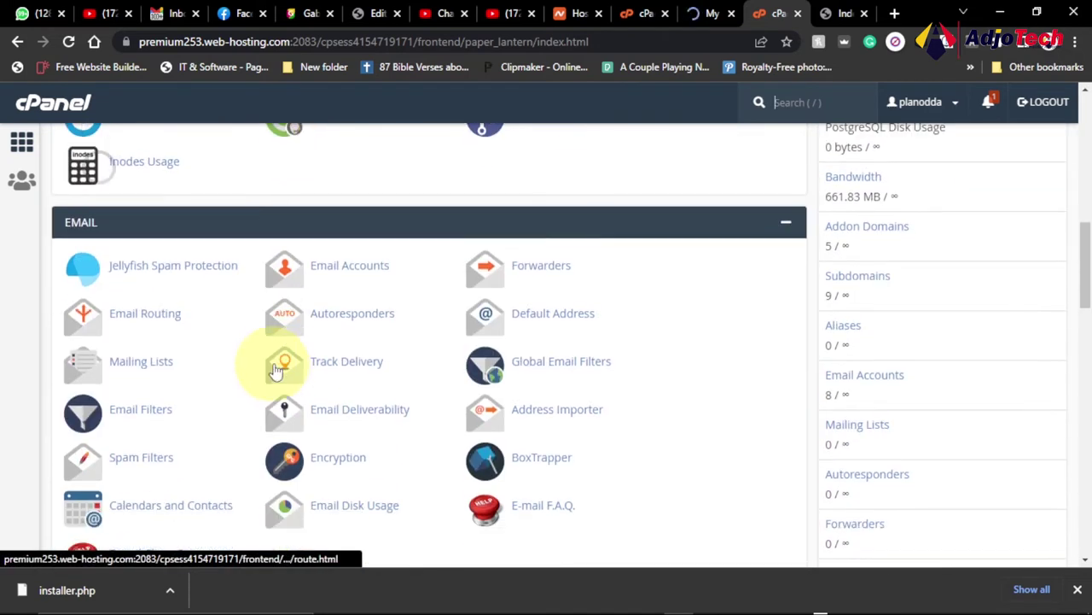
pyautogui.scroll(-3, 346, 322)
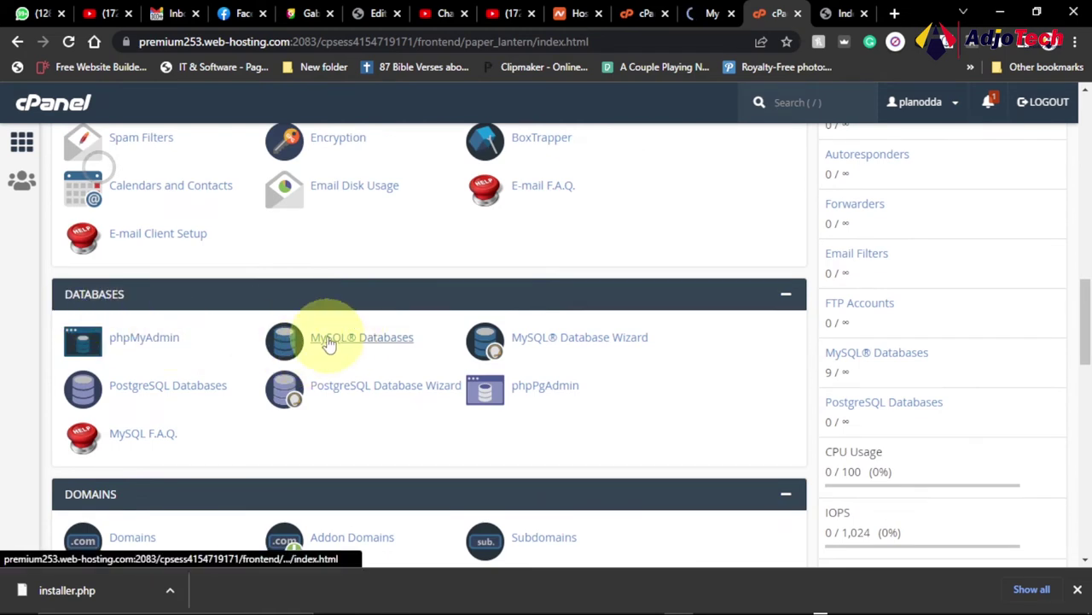
pyautogui.click(364, 341)
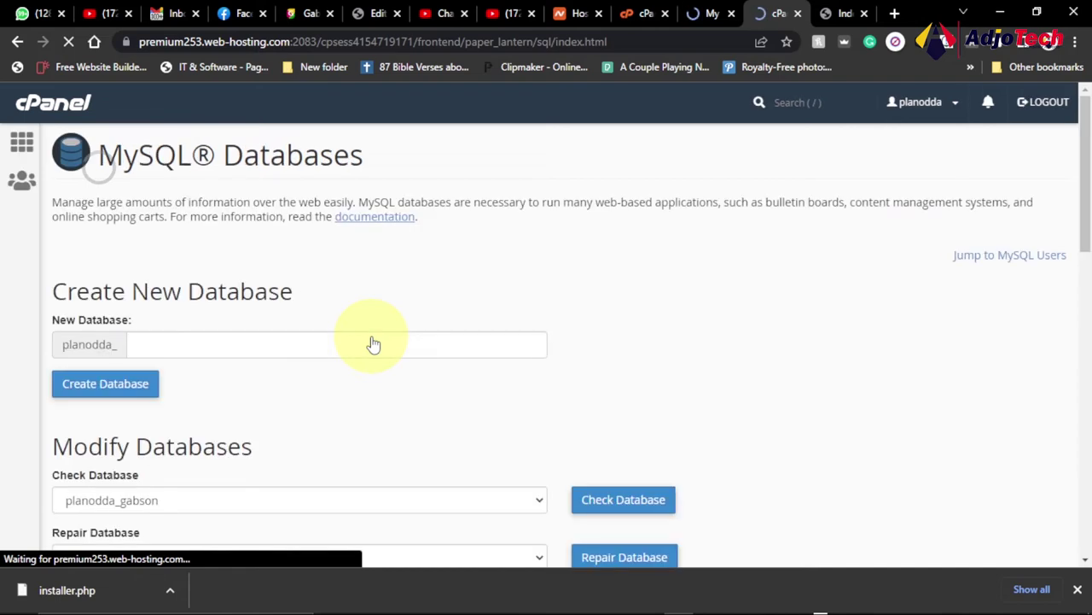
# - Create the planodda_demo database and copy its full name from the confirmation
pyautogui.click(184, 342)
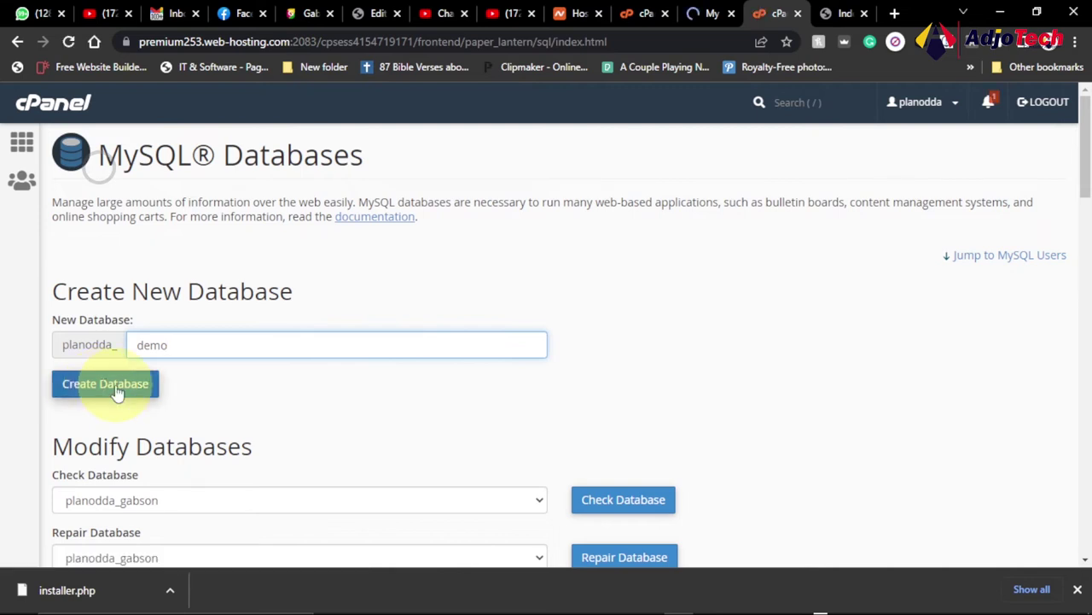
pyautogui.click(117, 389)
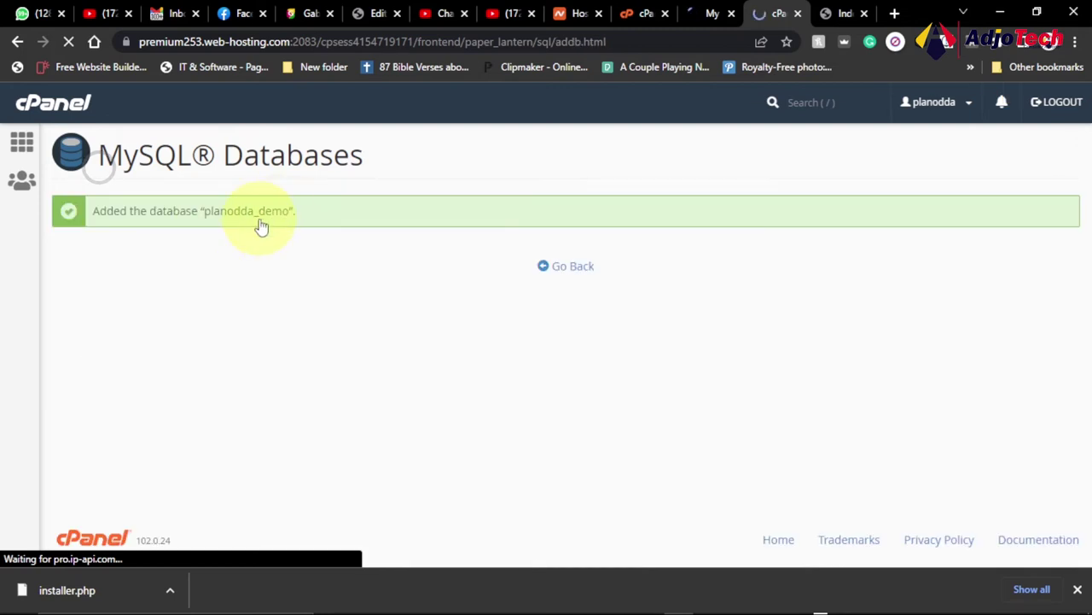
pyautogui.press('/')
pyautogui.moveTo(237, 212); pyautogui.dragTo(202, 215)
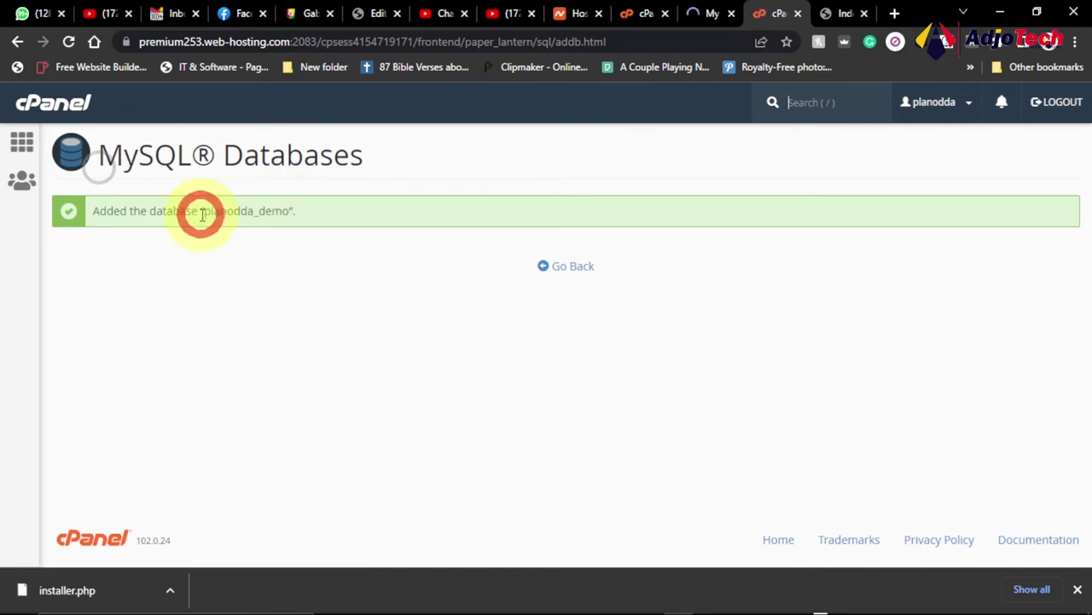
pyautogui.doubleClick(202, 213)
pyautogui.rightClick(221, 207)
pyautogui.click(269, 220)
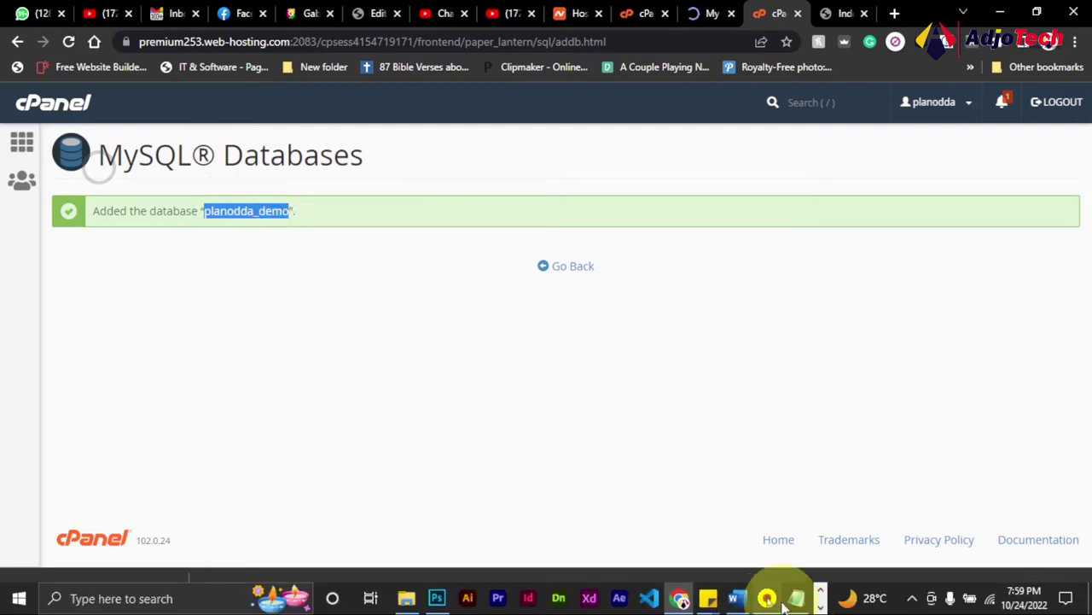
# - Add 'db: planodda_demo' to the Notepad notes and go back to MySQL Databases
pyautogui.click(793, 597)
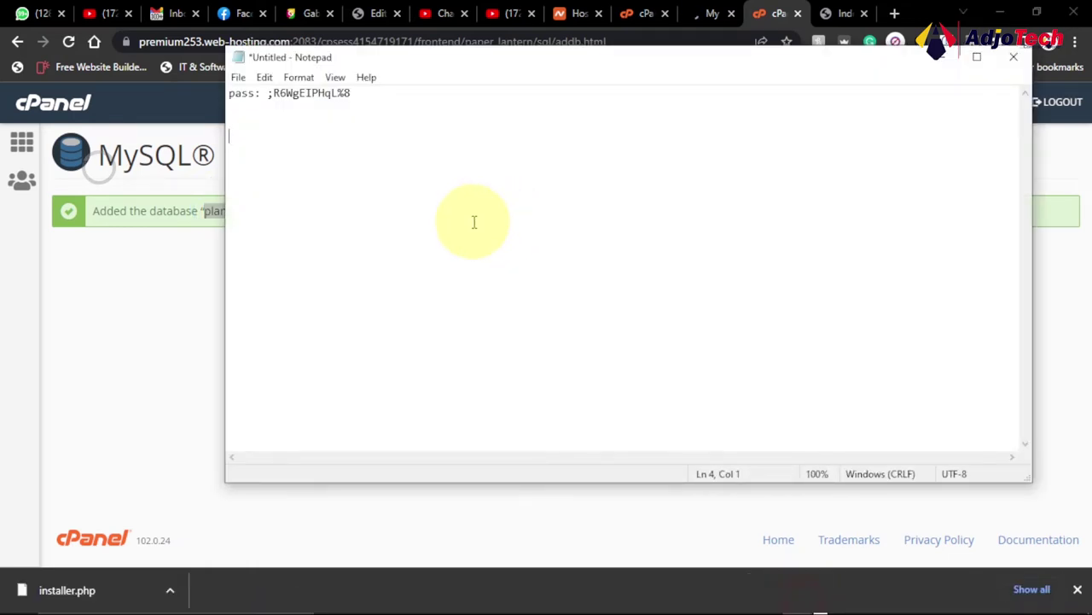
pyautogui.write('db:')
pyautogui.hotkey('ctrl', 'v')
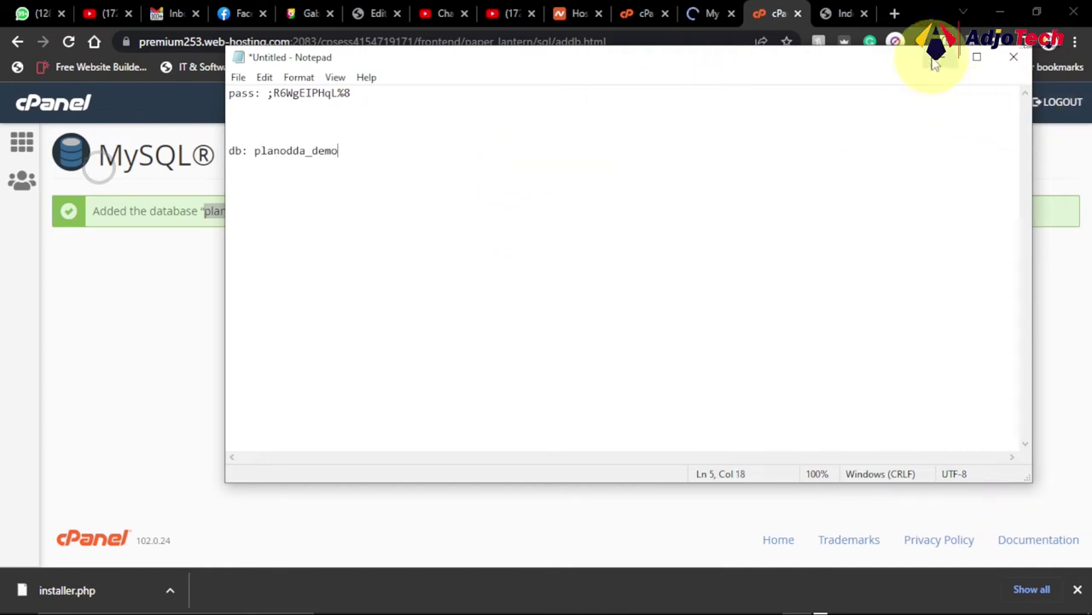
pyautogui.click(939, 56)
pyautogui.click(568, 267)
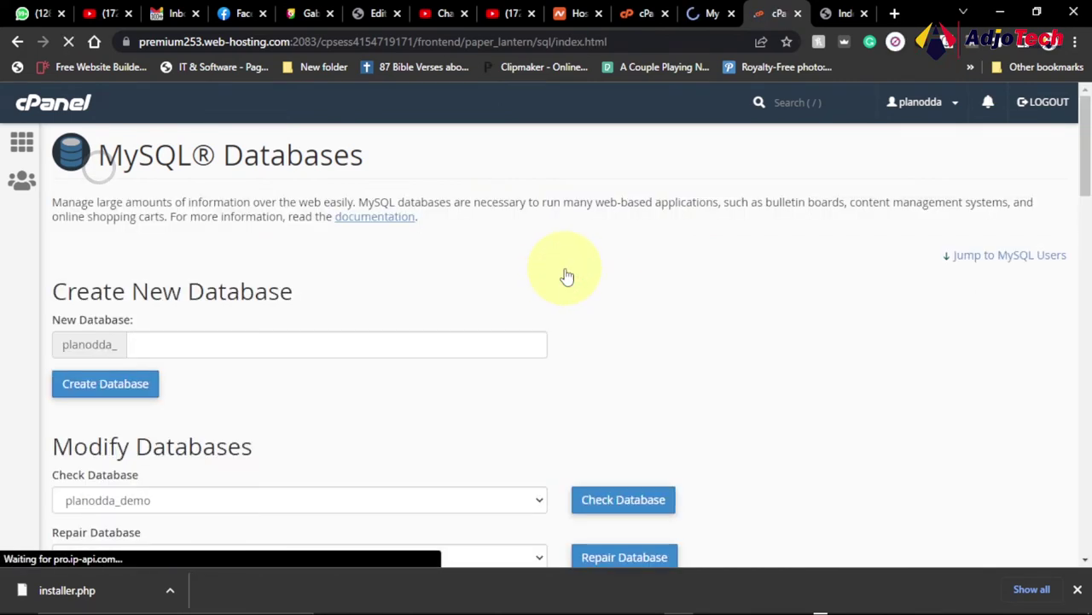
# - Enter demouse as the new MySQL username under Add New User
pyautogui.scroll(-1, 570, 275)
pyautogui.scroll(-9, 571, 276)
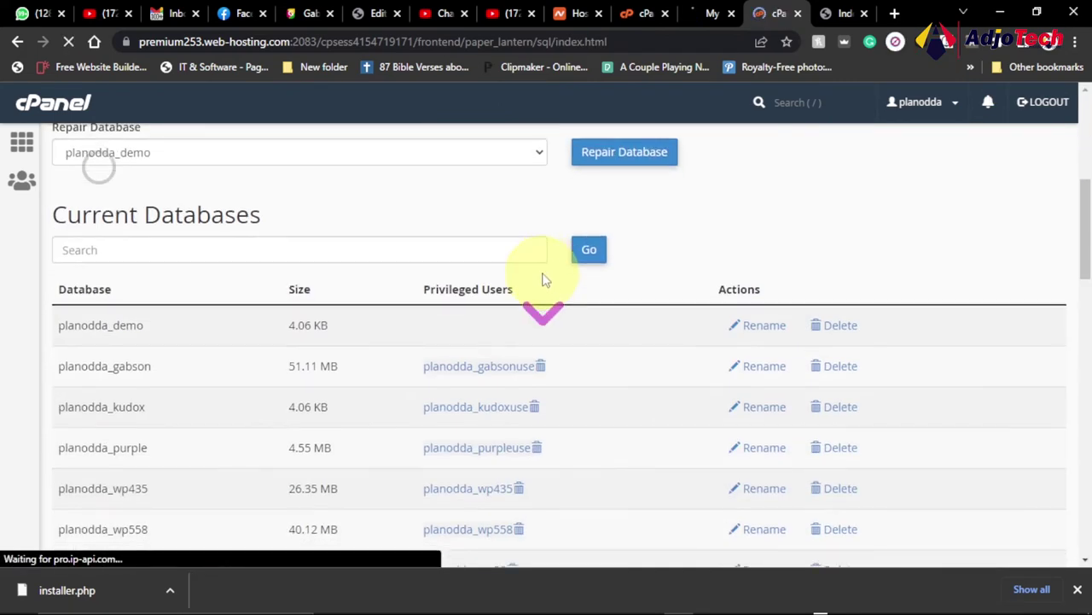
pyautogui.scroll(-2, 544, 280)
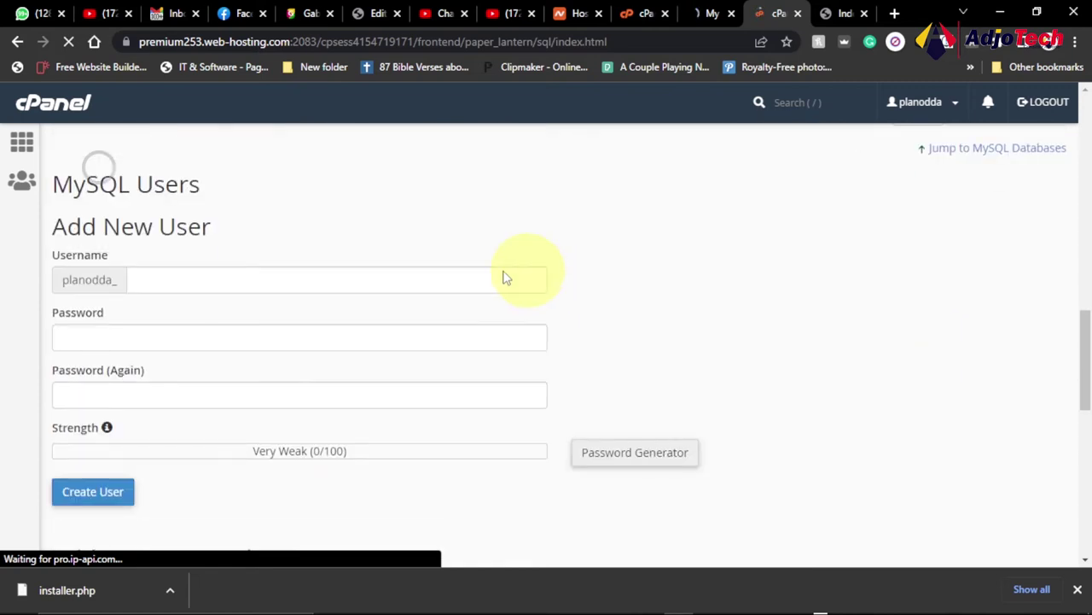
pyautogui.click(150, 290)
pyautogui.click(136, 279)
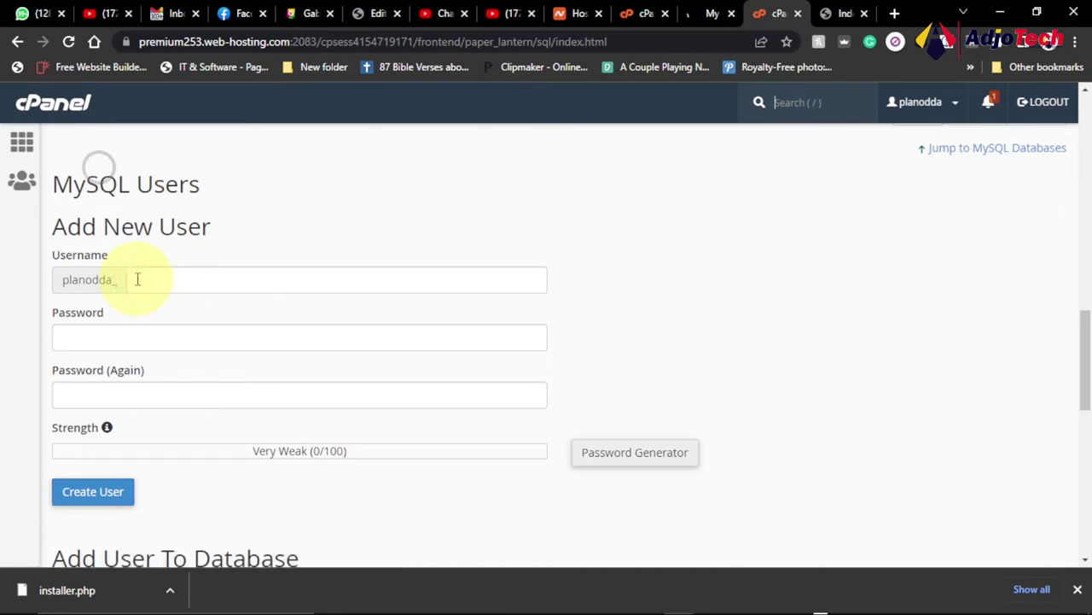
pyautogui.click(136, 279)
pyautogui.write('demouse')
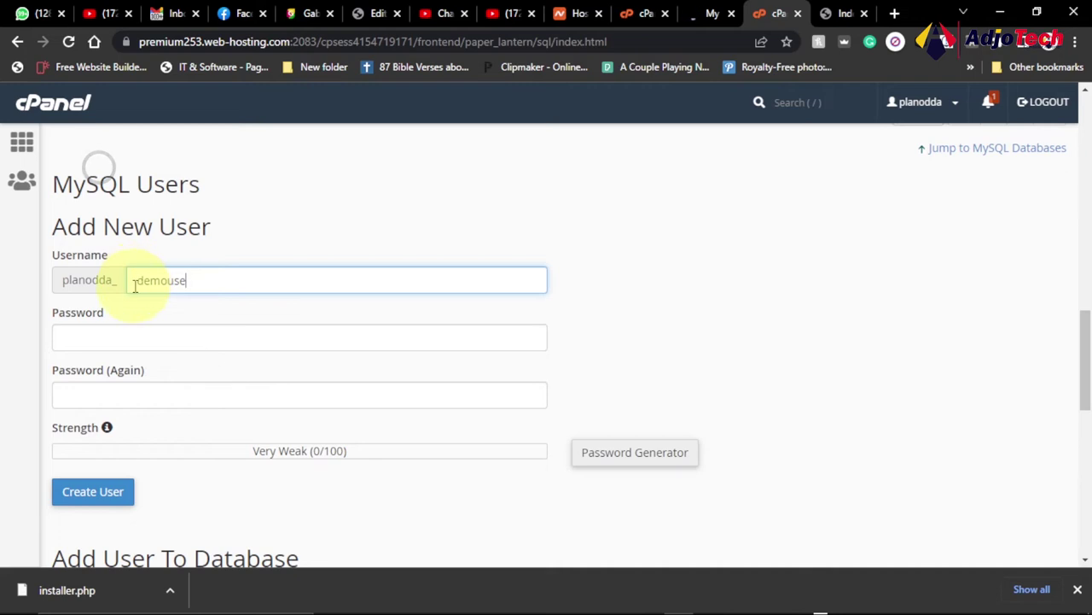
# - Paste the saved password from the notes into both password fields and create the user
pyautogui.click(793, 600)
pyautogui.moveTo(267, 92); pyautogui.dragTo(352, 100)
pyautogui.hotkey('ctrl', 'c')
pyautogui.click(79, 333)
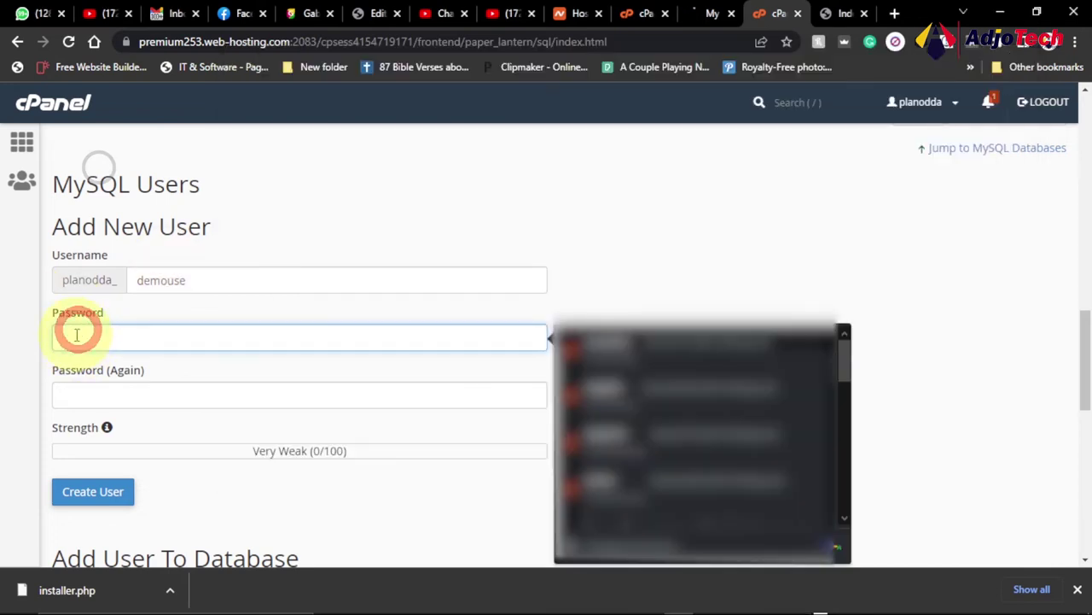
pyautogui.click(690, 222)
pyautogui.click(94, 339)
pyautogui.hotkey('ctrl', 'v')
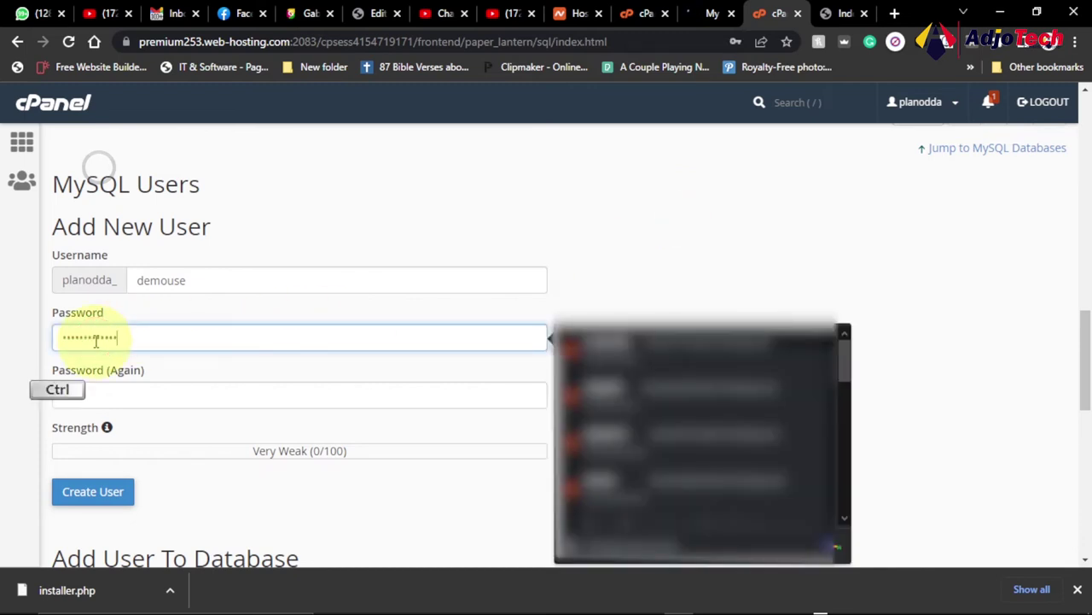
pyautogui.click(108, 395)
pyautogui.hotkey('ctrl', 'v')
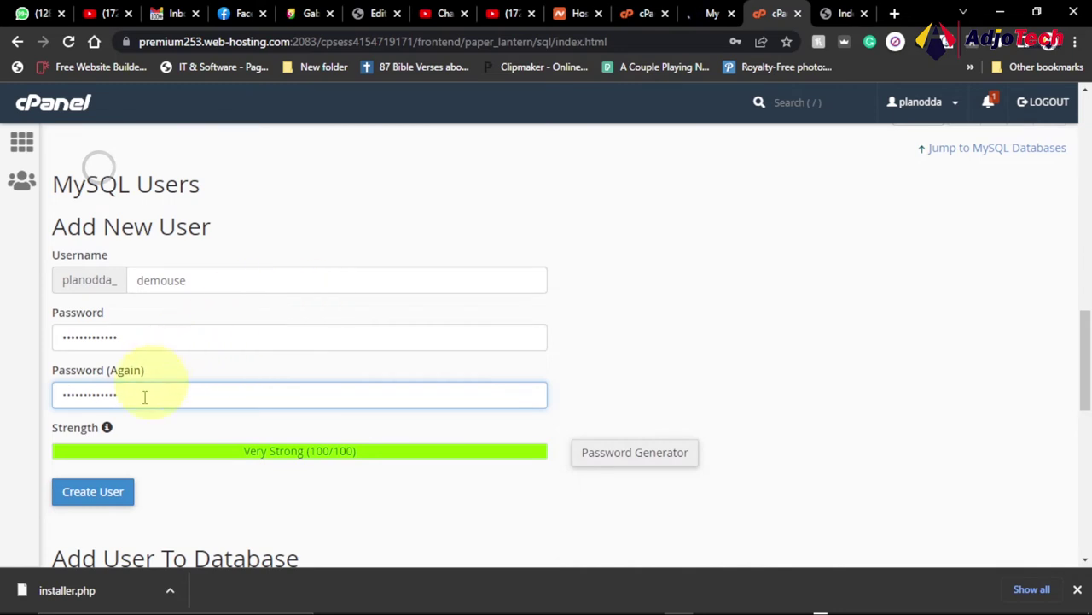
pyautogui.click(93, 493)
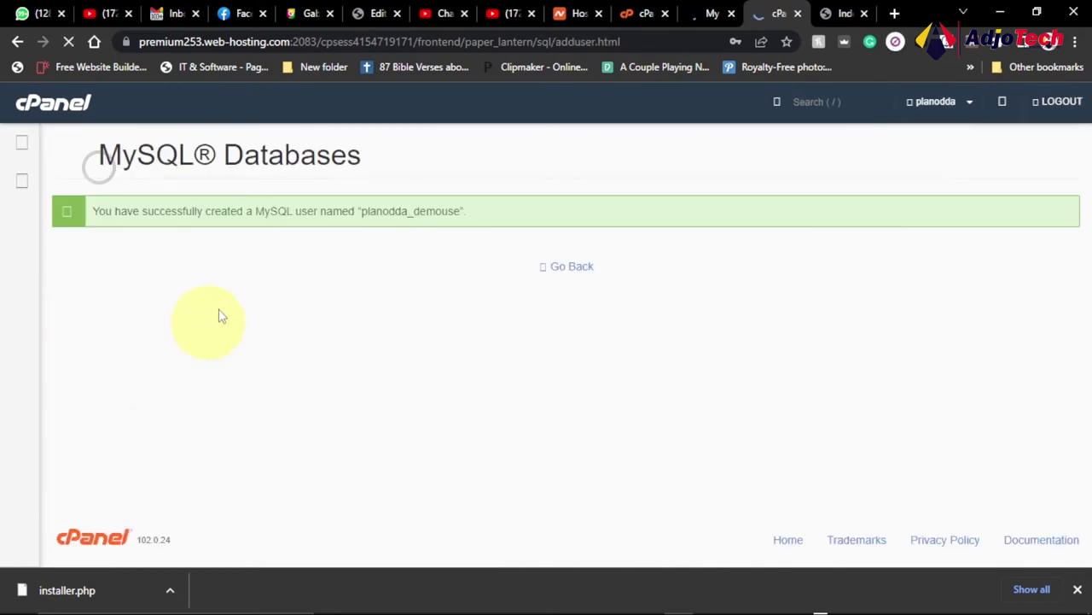
# - Copy the created username planodda_demouse from the confirmation message
pyautogui.moveTo(367, 217); pyautogui.dragTo(471, 216)
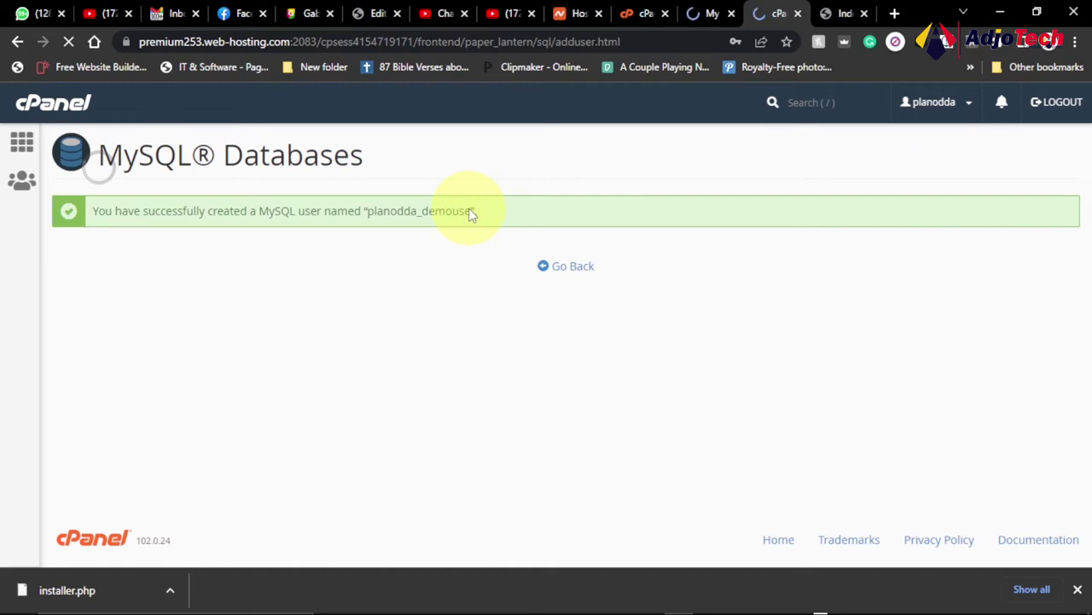
pyautogui.moveTo(372, 214); pyautogui.dragTo(460, 209)
pyautogui.click(786, 66)
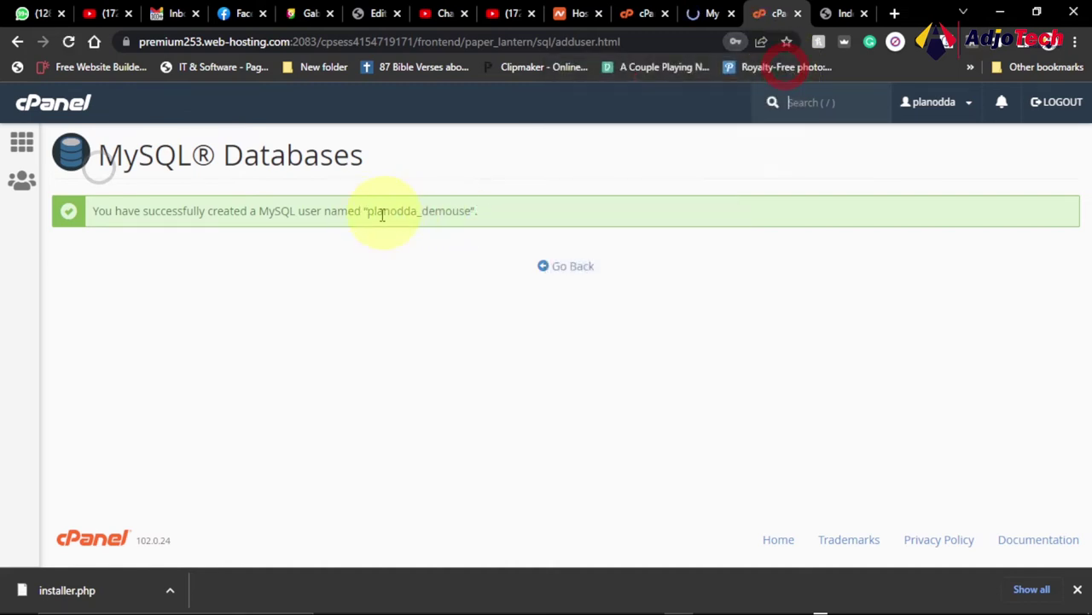
pyautogui.doubleClick(366, 214)
pyautogui.click(472, 211)
pyautogui.moveTo(472, 211); pyautogui.dragTo(368, 210)
pyautogui.rightClick(370, 211)
pyautogui.click(427, 221)
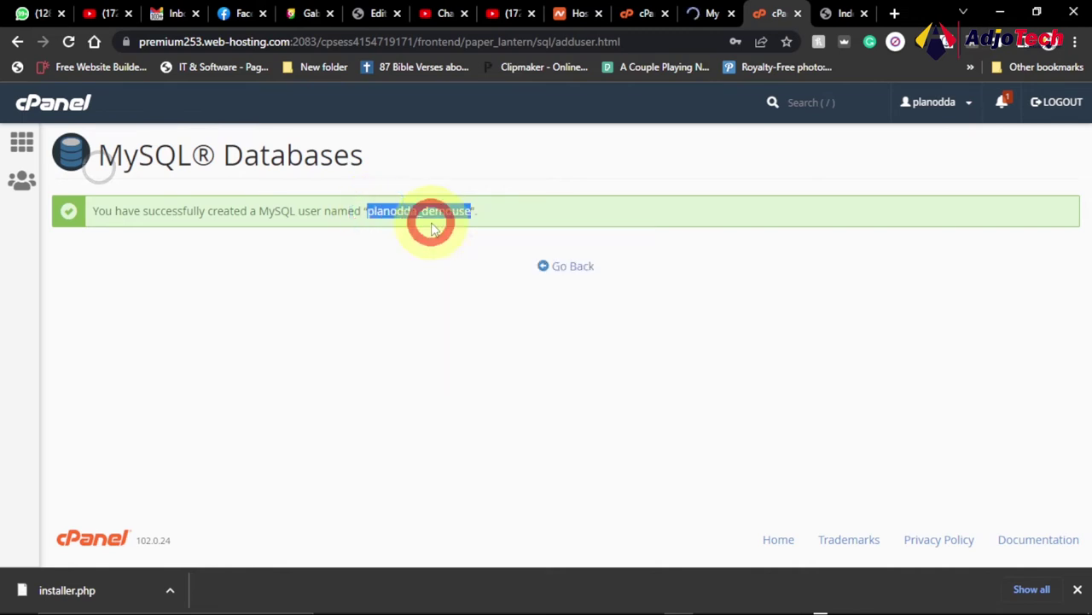
# - Add a 'user:' line below the db entry in Notepad, then return to cPanel's MySQL Databases page
pyautogui.moveTo(663, 604)
pyautogui.click(796, 604)
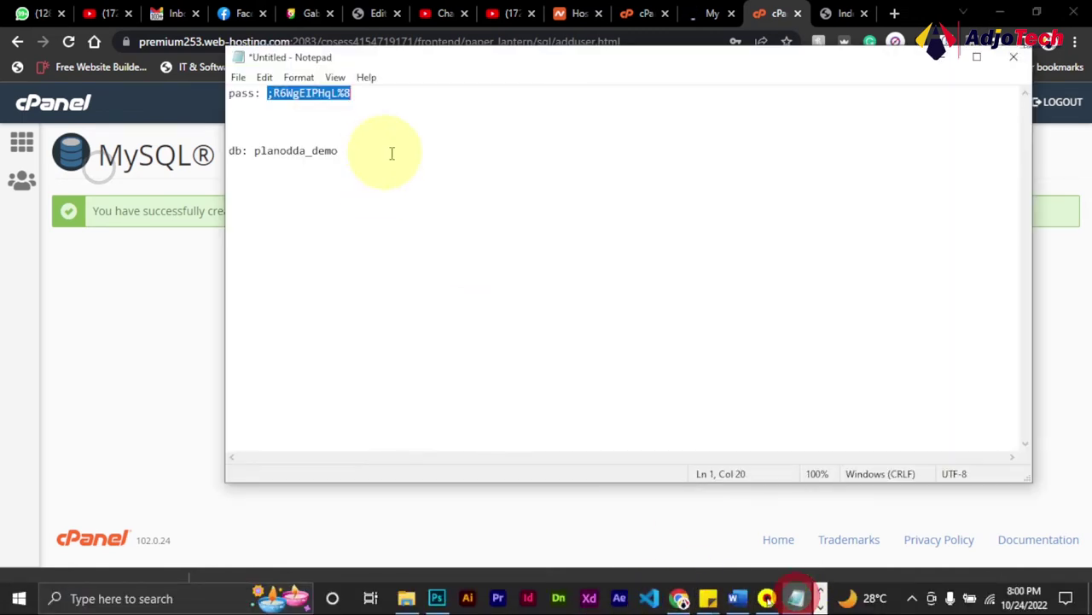
pyautogui.click(378, 161)
pyautogui.press('Return')
pyautogui.press('Return')
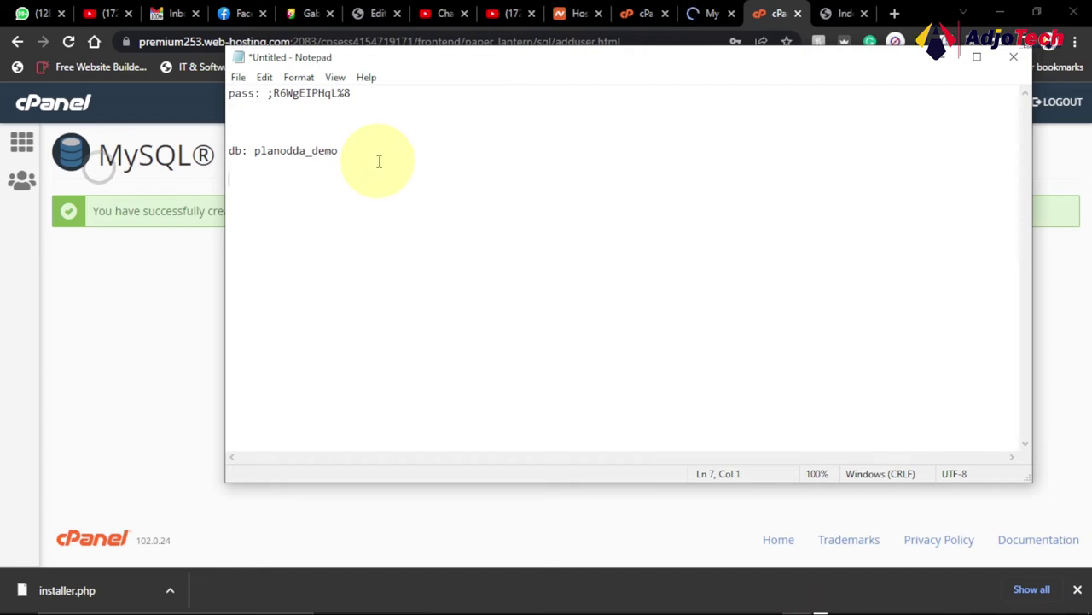
pyautogui.write('user: planodda_demouse')
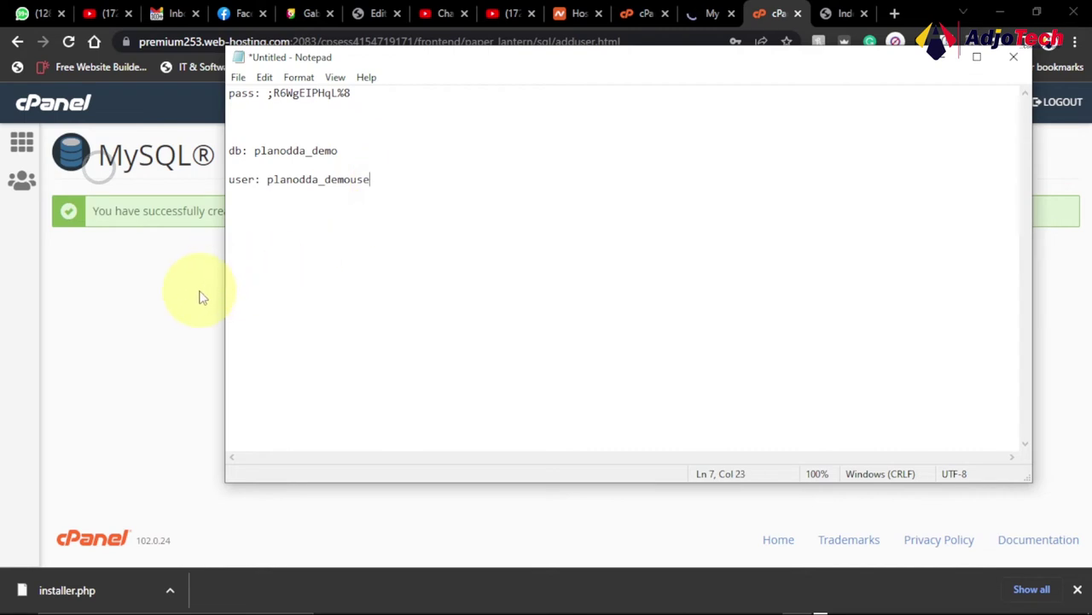
pyautogui.click(200, 290)
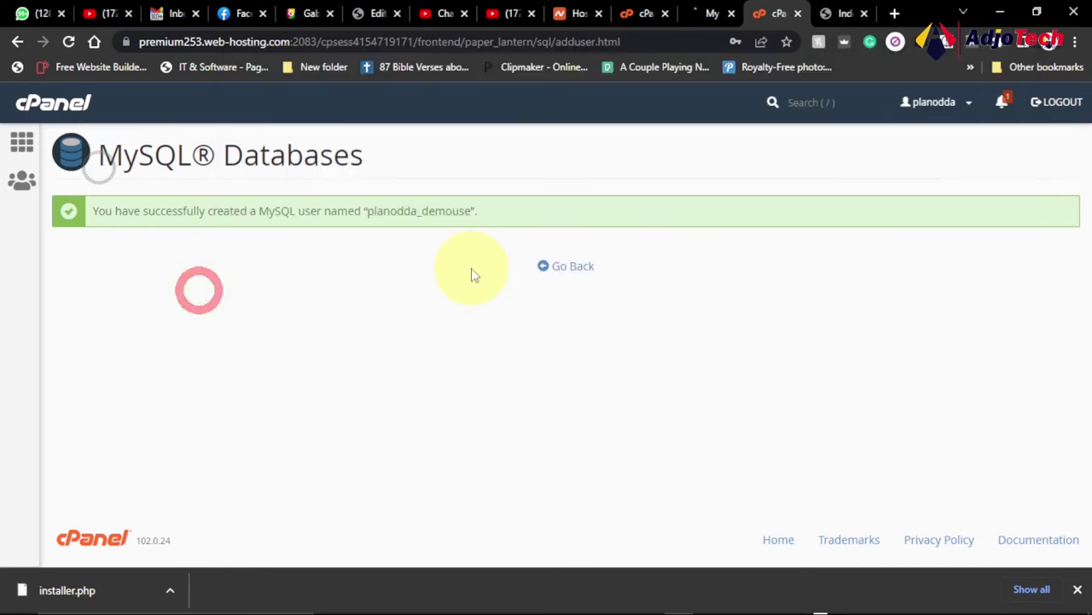
pyautogui.click(571, 269)
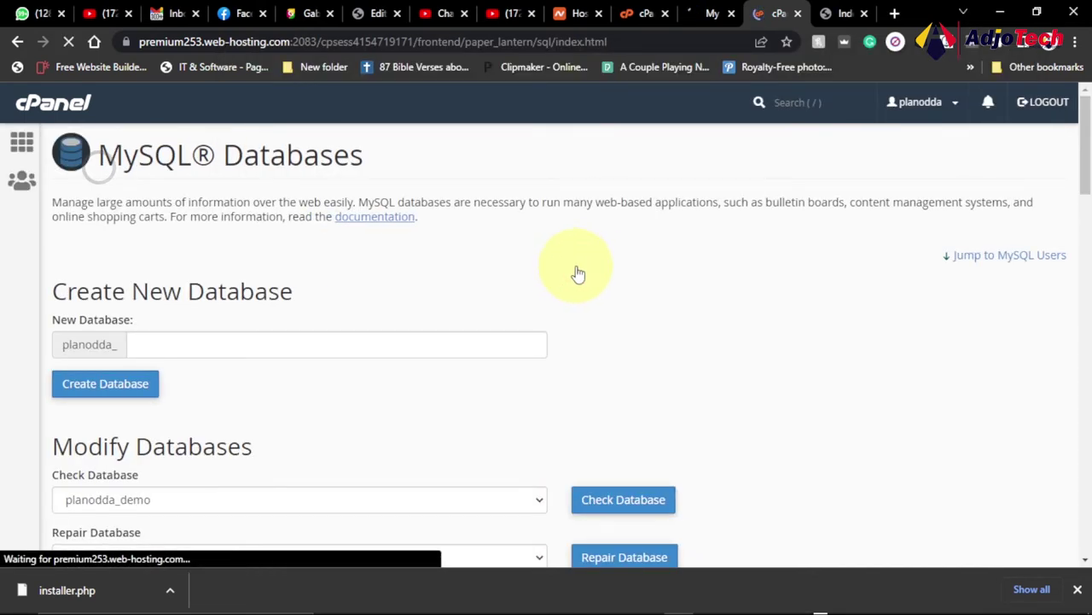
# - Add user planodda_demouse to database planodda_demo under Add User To Database
pyautogui.scroll(-12, 580, 269)
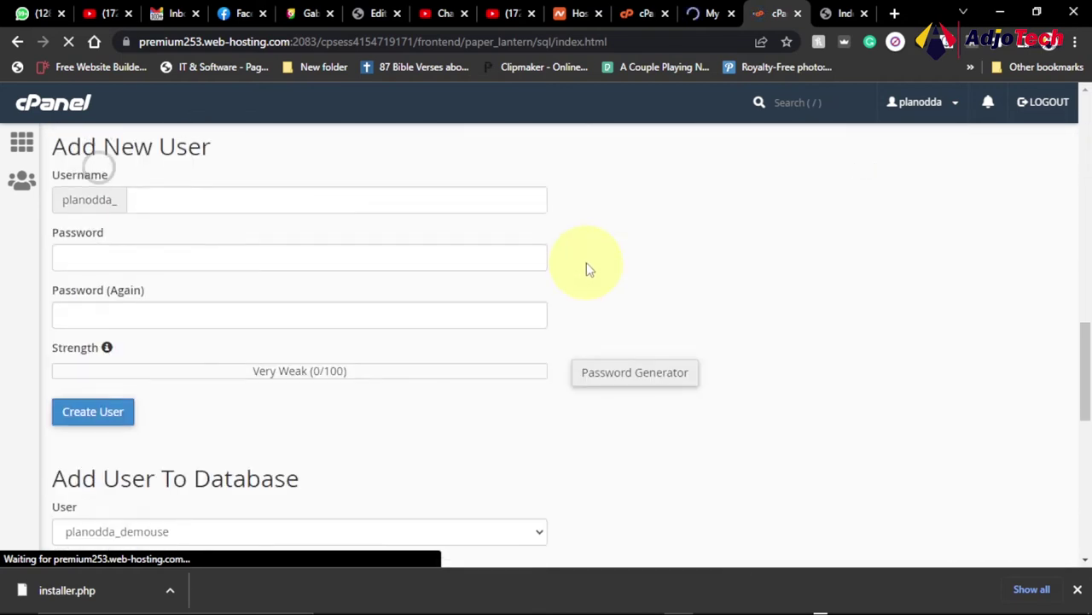
pyautogui.scroll(-3, 586, 269)
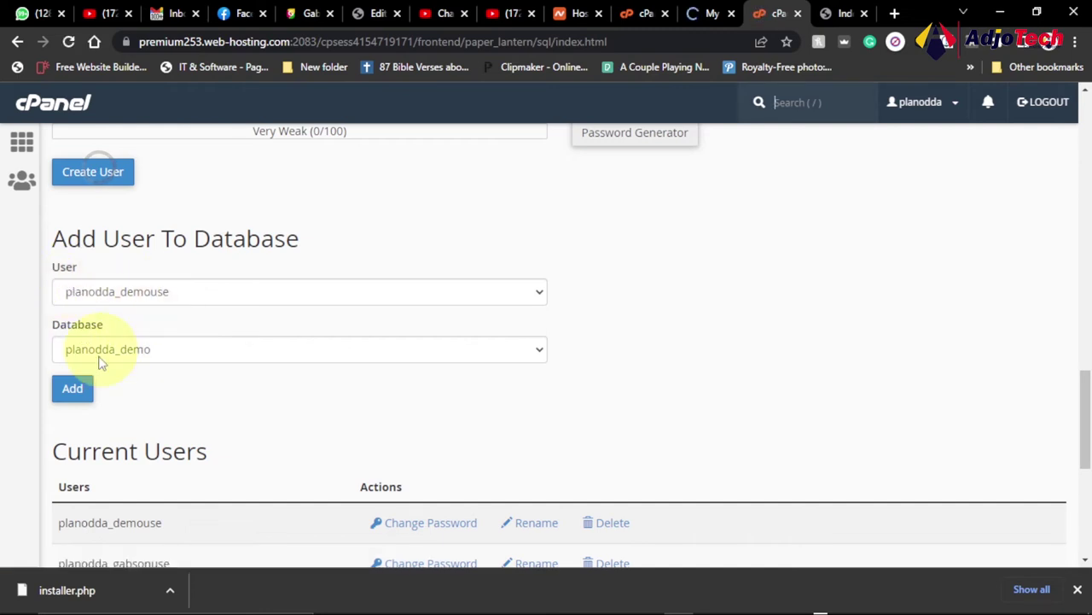
pyautogui.click(161, 291)
pyautogui.click(275, 246)
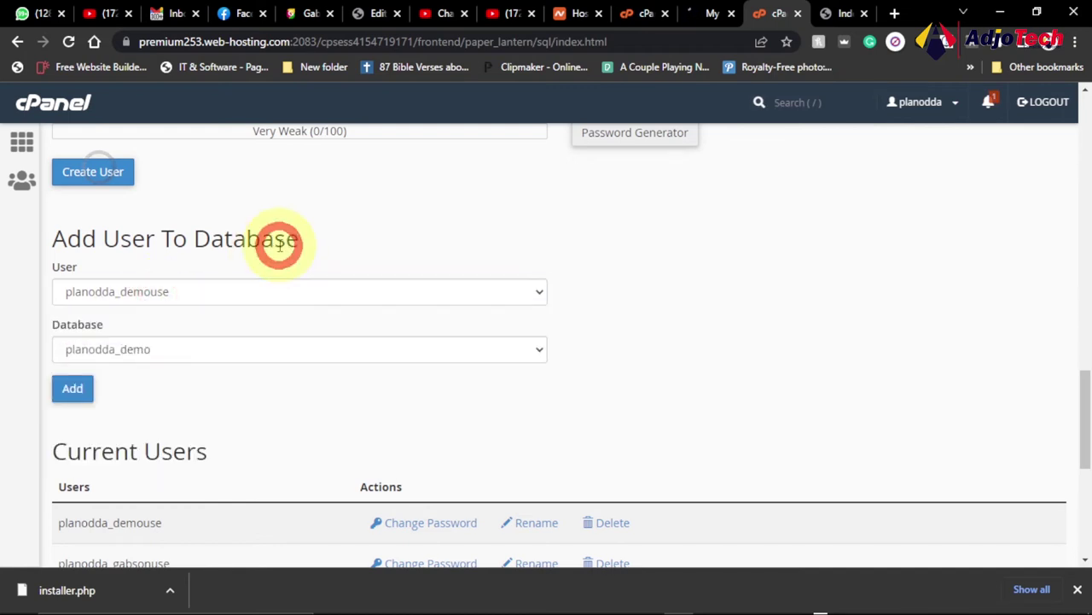
pyautogui.click(73, 391)
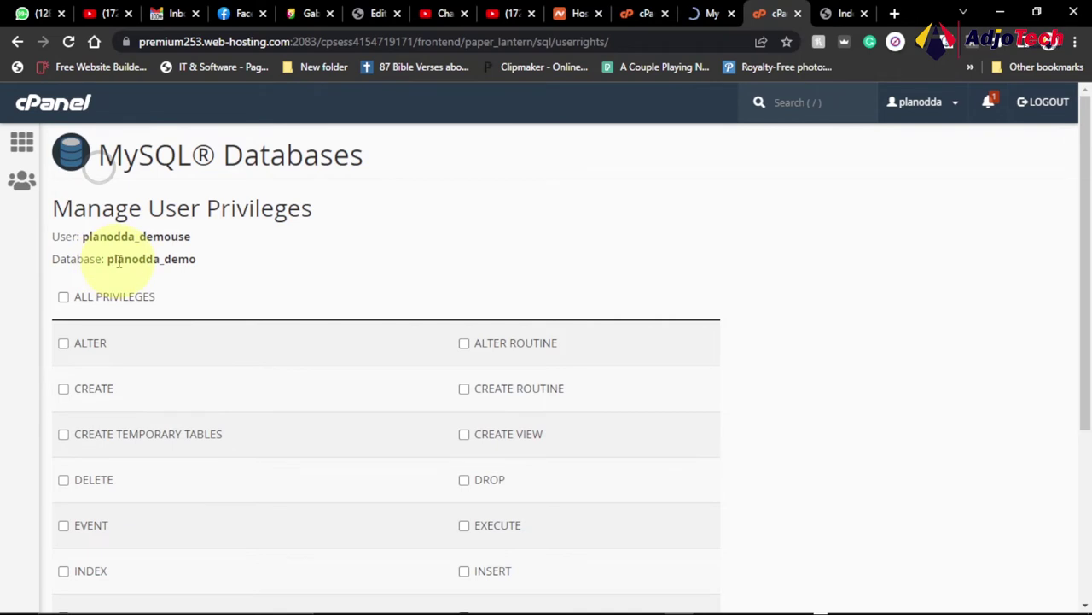
# - Grant planodda_demouse ALL PRIVILEGES on planodda_demo and save with Make Changes
pyautogui.scroll(-2, 124, 261)
pyautogui.scroll(1, 149, 279)
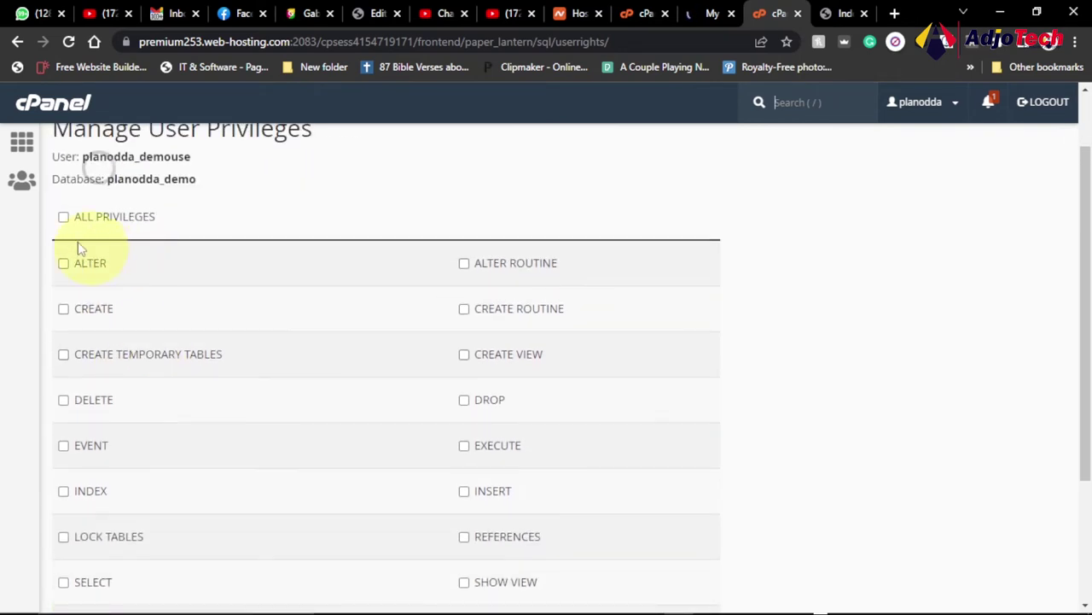
pyautogui.click(63, 217)
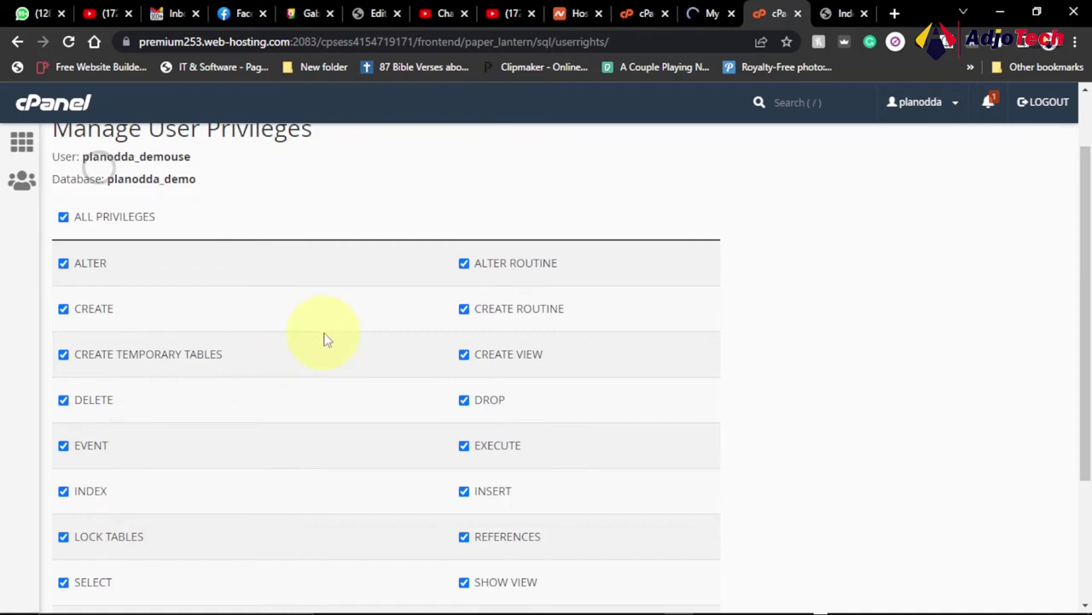
pyautogui.scroll(-2, 330, 348)
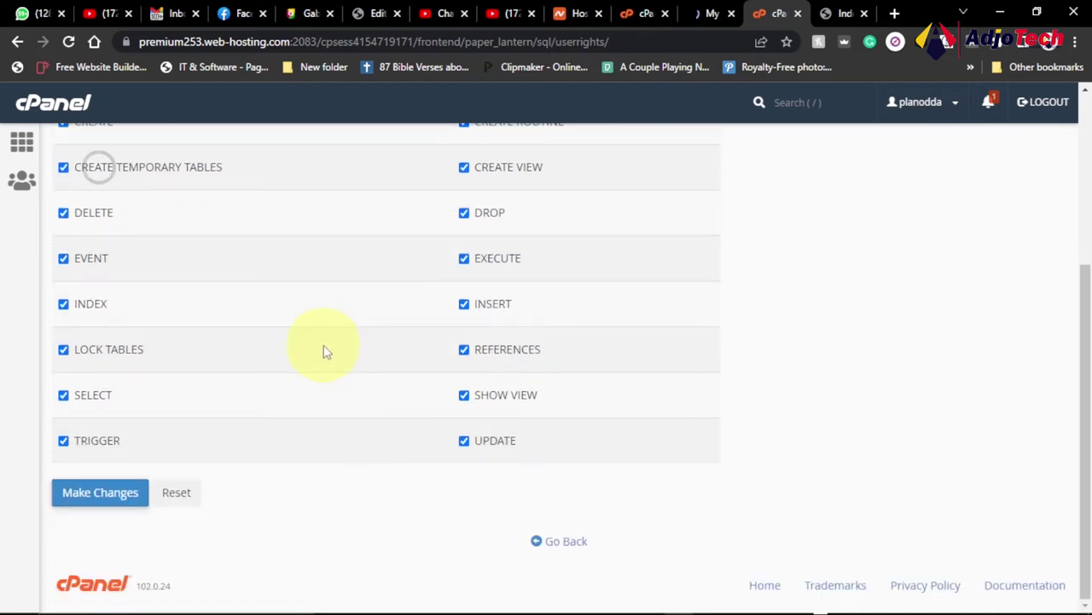
pyautogui.click(94, 495)
pyautogui.scroll(1, 499, 407)
pyautogui.scroll(-1, 497, 401)
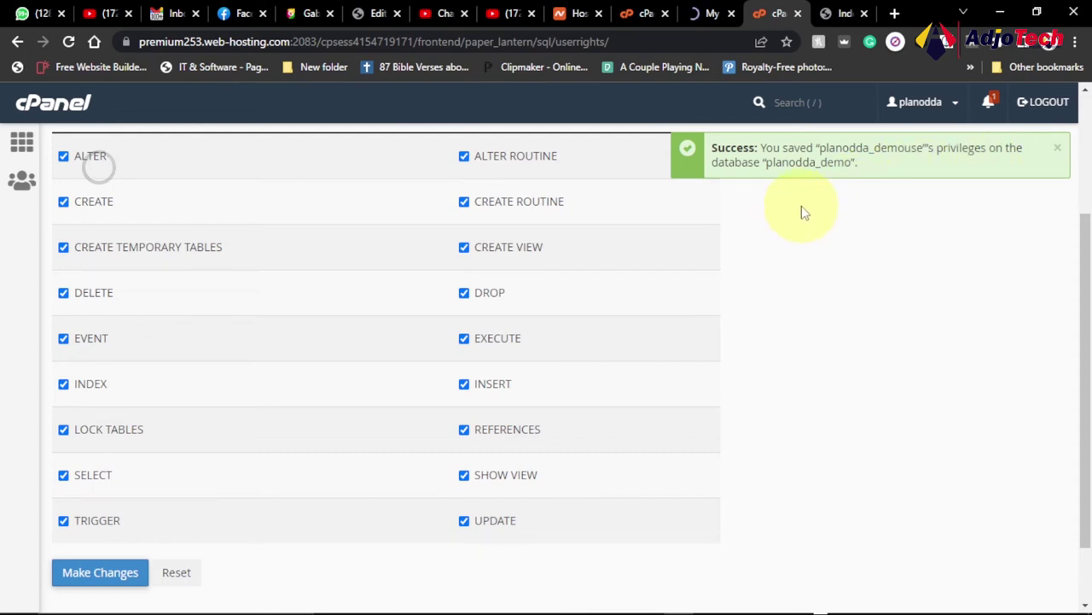
pyautogui.scroll(2, 860, 350)
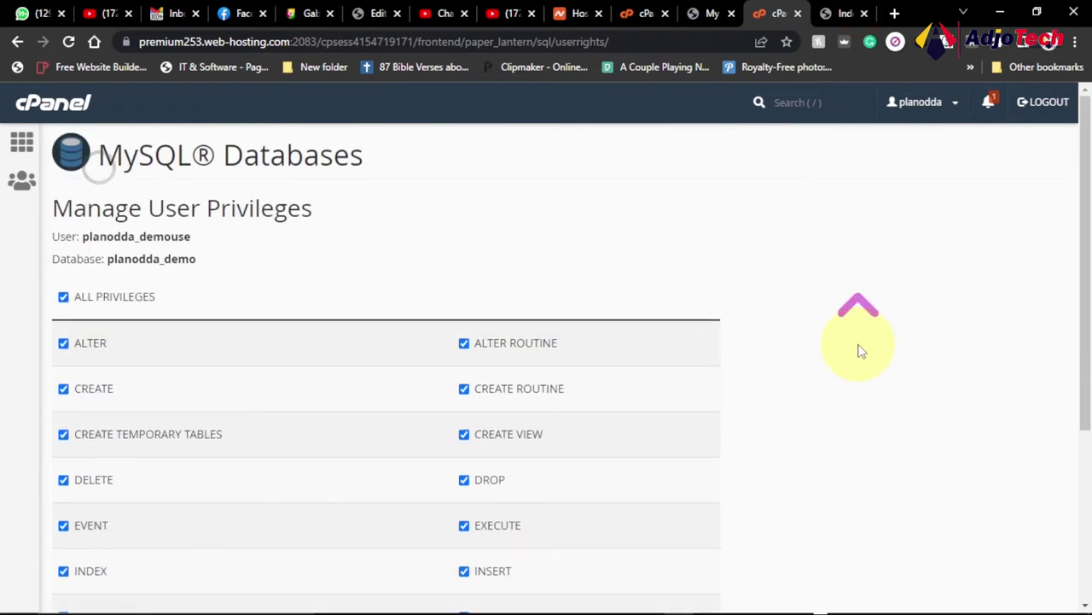
# - Go to the cPanel home page and open File Manager from the Files section
pyautogui.click(834, 13)
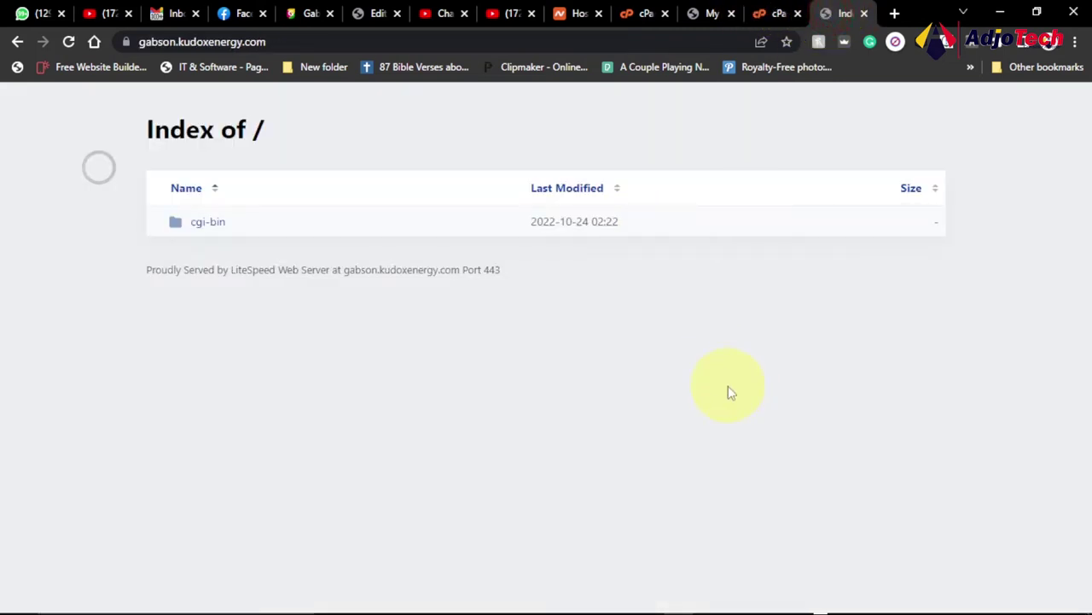
pyautogui.click(772, 12)
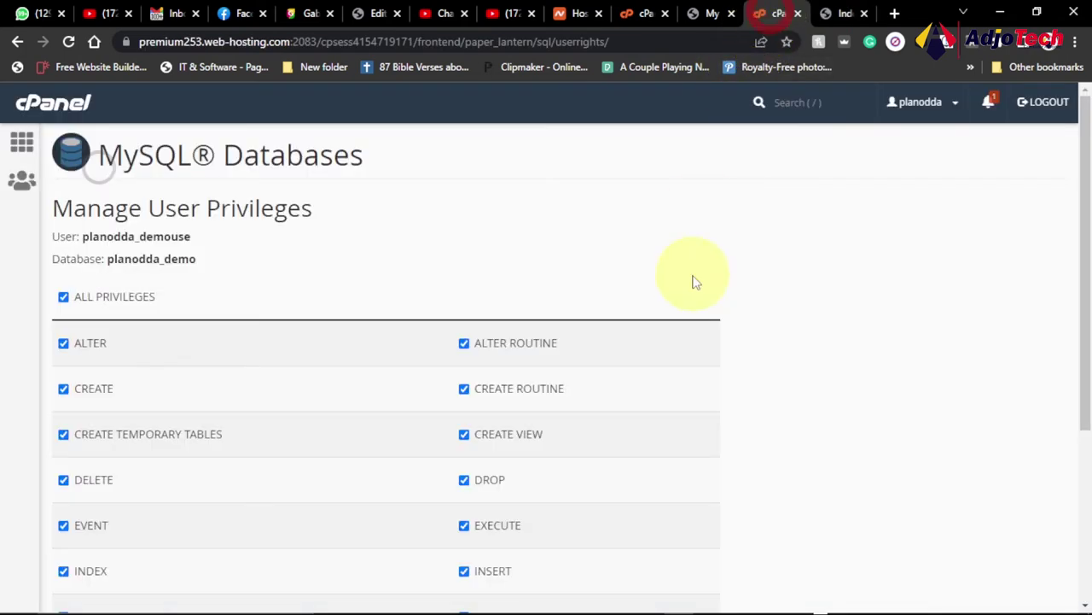
pyautogui.click(35, 107)
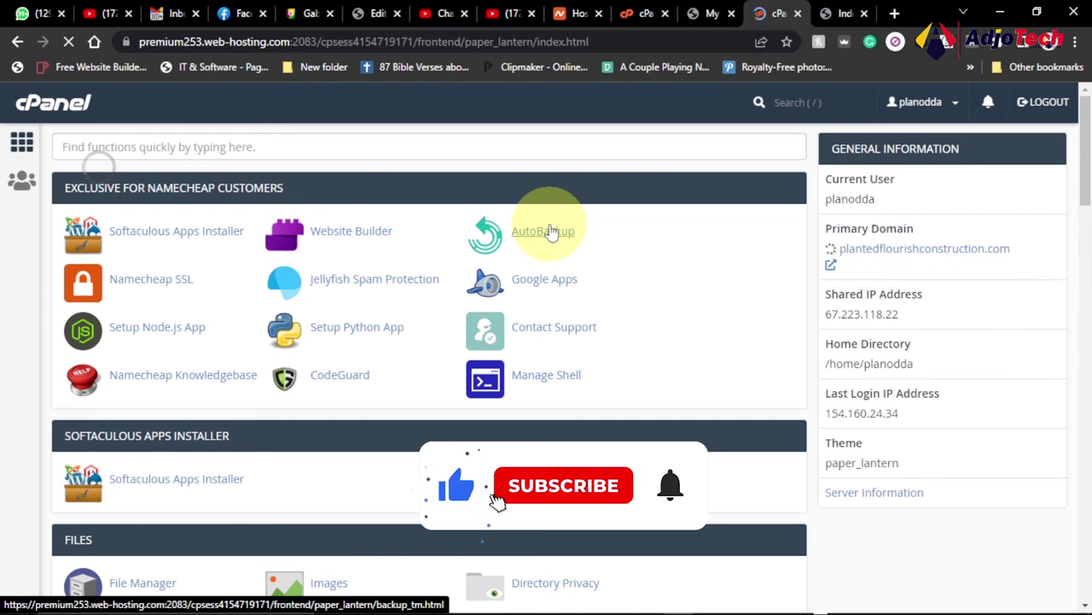
pyautogui.scroll(-4, 171, 384)
pyautogui.click(142, 265)
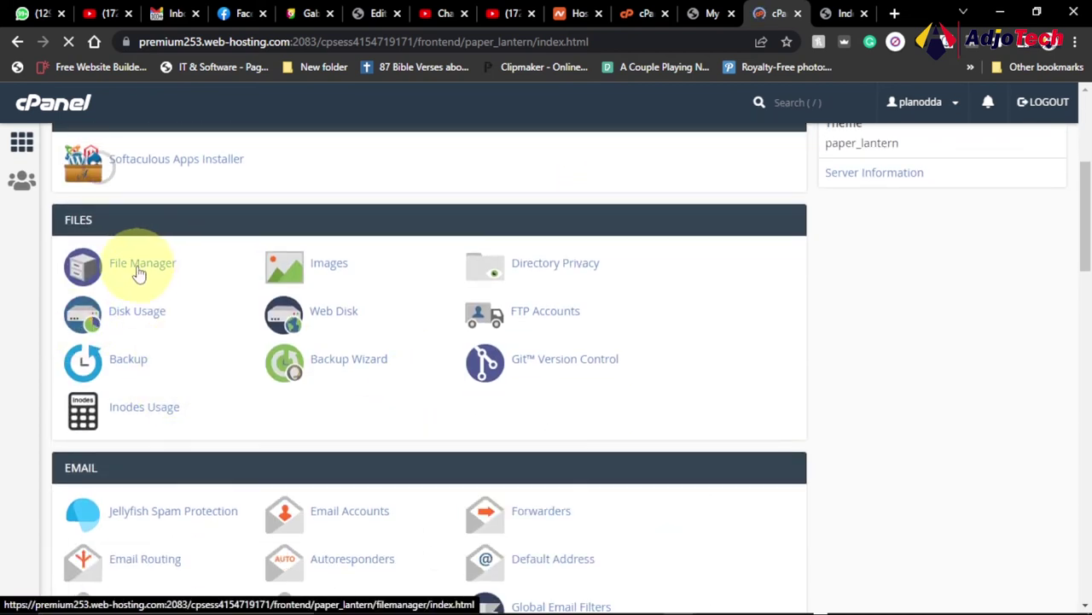
pyautogui.click(139, 270)
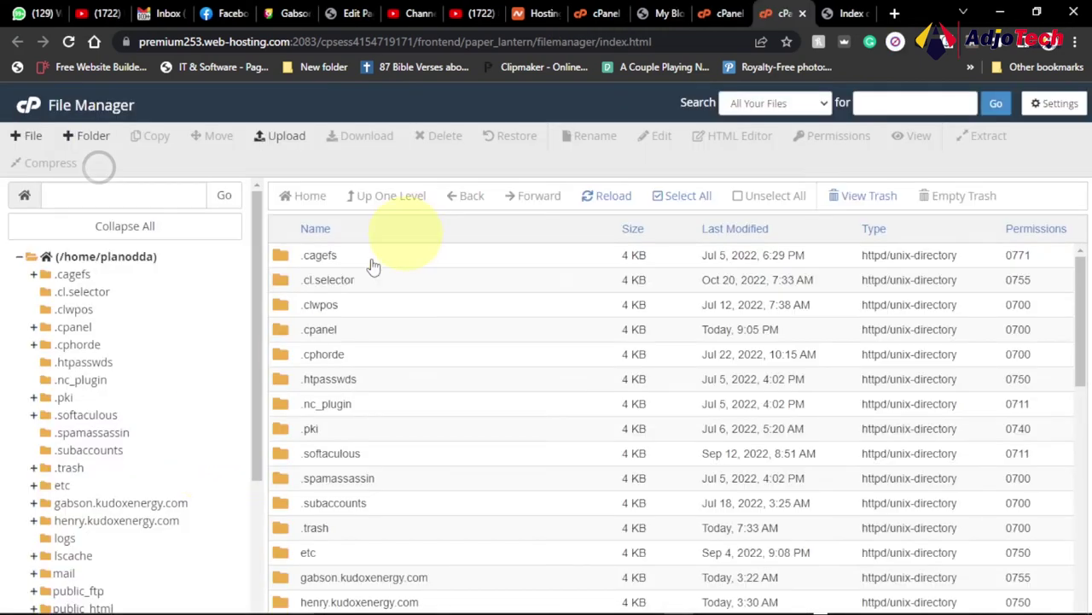
# - Open gabson.kudoxenergy.com and permanently delete all five items, skipping the trash
pyautogui.click(849, 12)
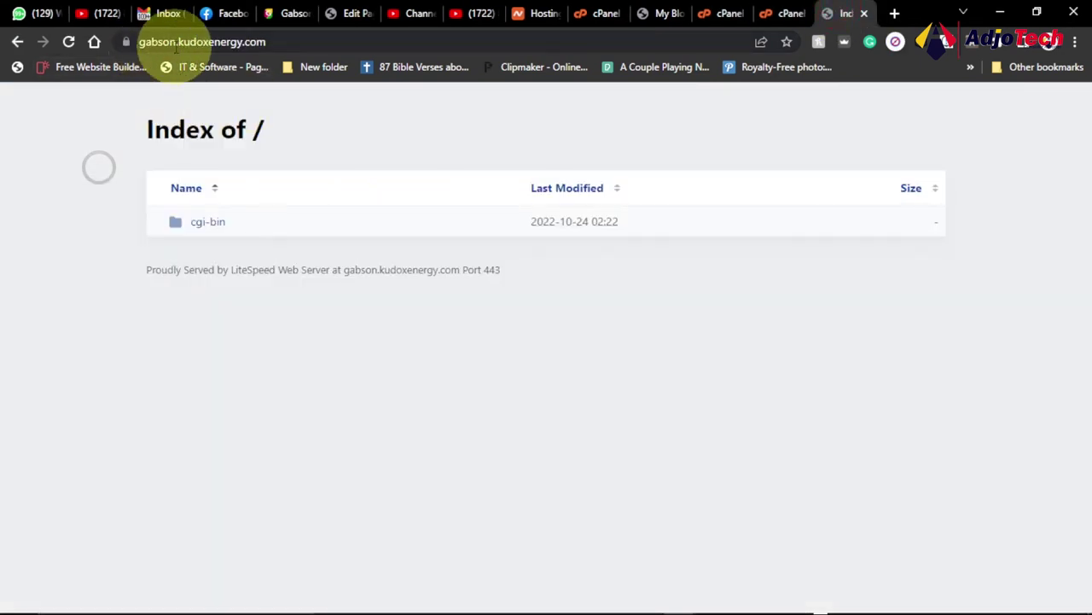
pyautogui.click(773, 12)
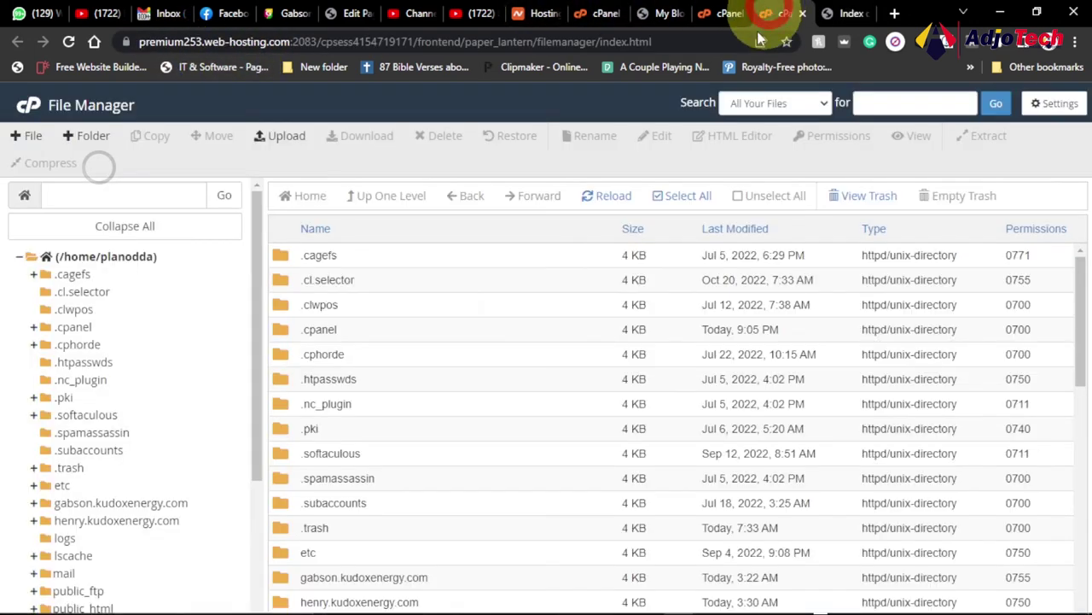
pyautogui.scroll(-2, 181, 433)
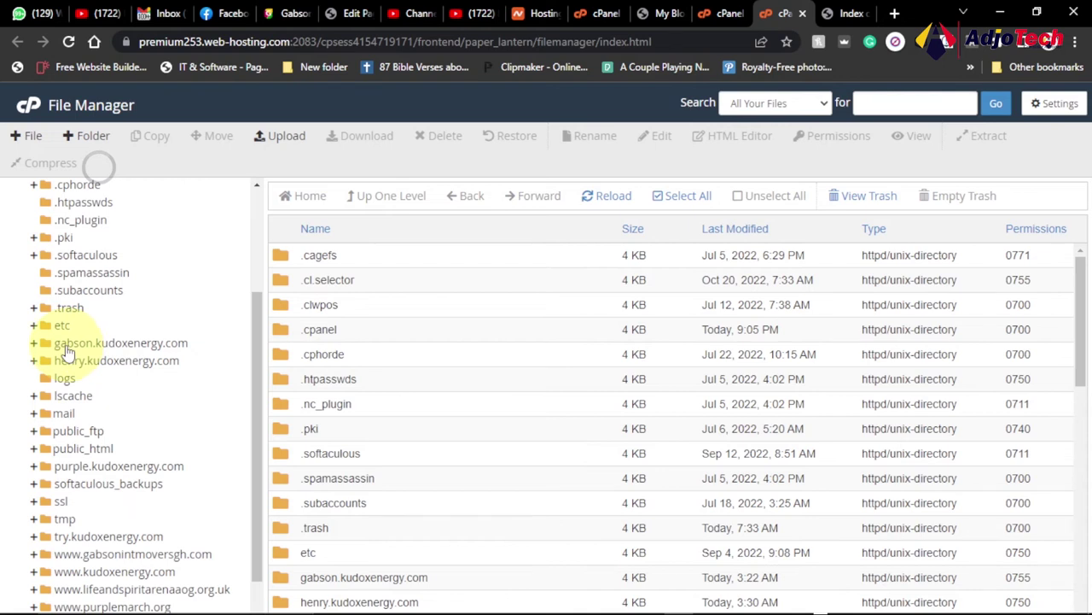
pyautogui.click(101, 344)
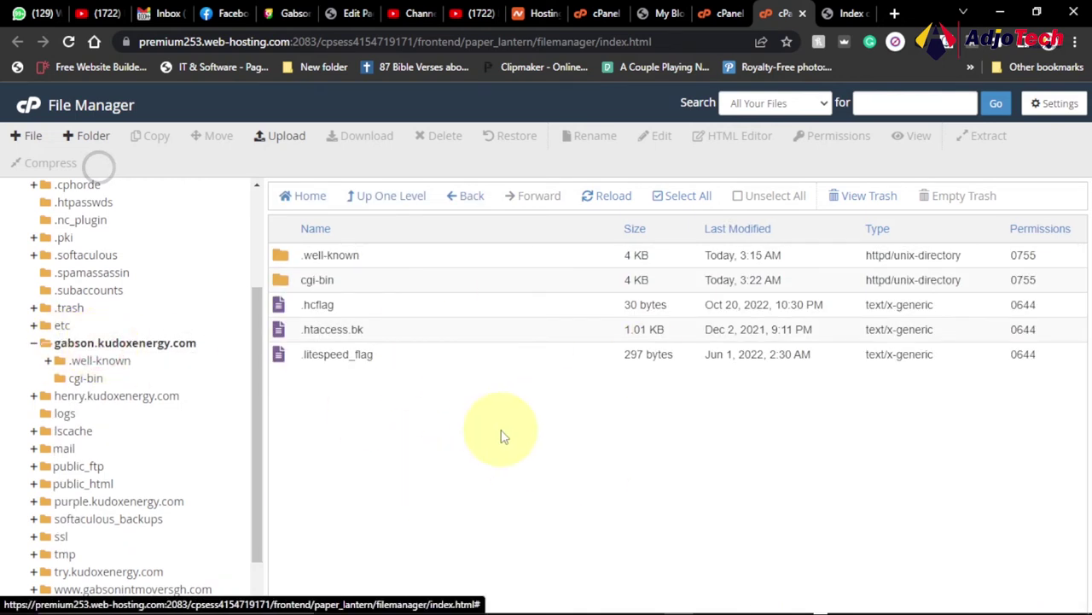
pyautogui.click(687, 201)
pyautogui.click(442, 136)
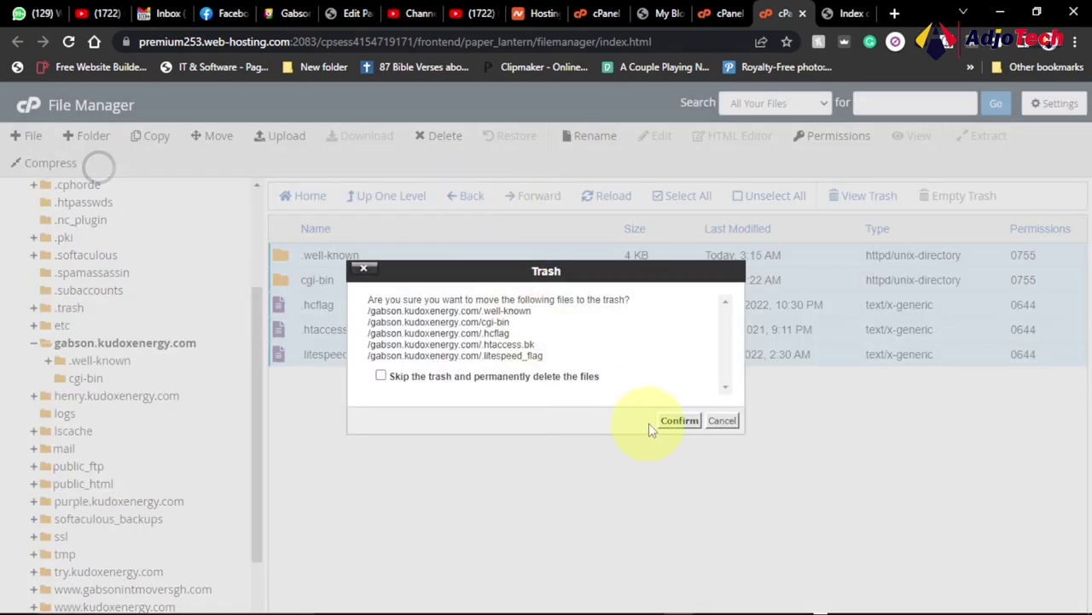
pyautogui.click(380, 377)
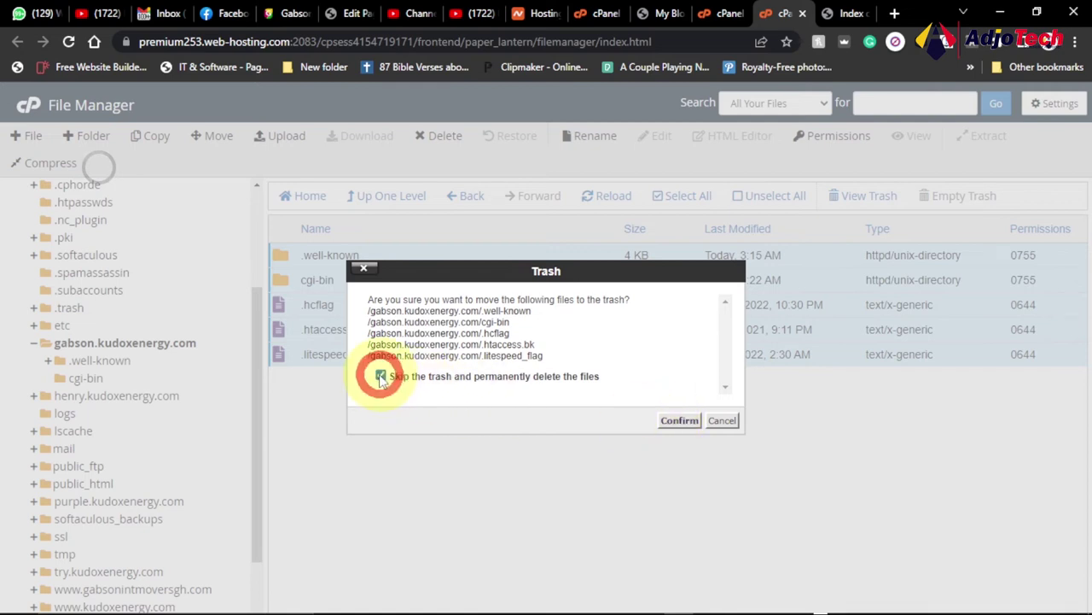
pyautogui.click(676, 422)
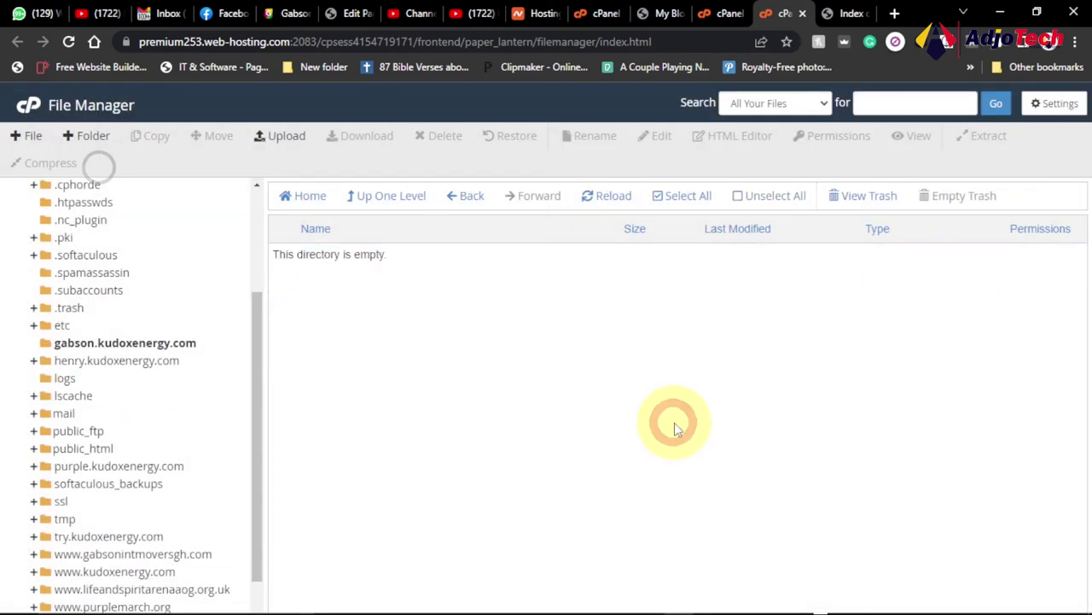
# - Upload the Duplicator archive zip and installer.php from Downloads into gabson.kudoxenergy.com
pyautogui.click(291, 139)
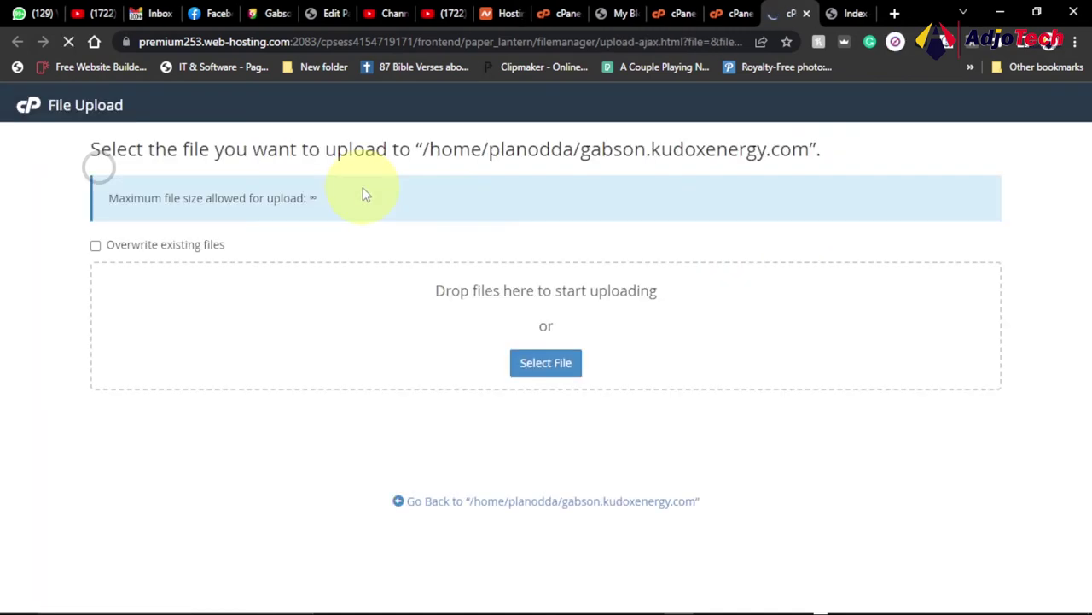
pyautogui.moveTo(410, 594)
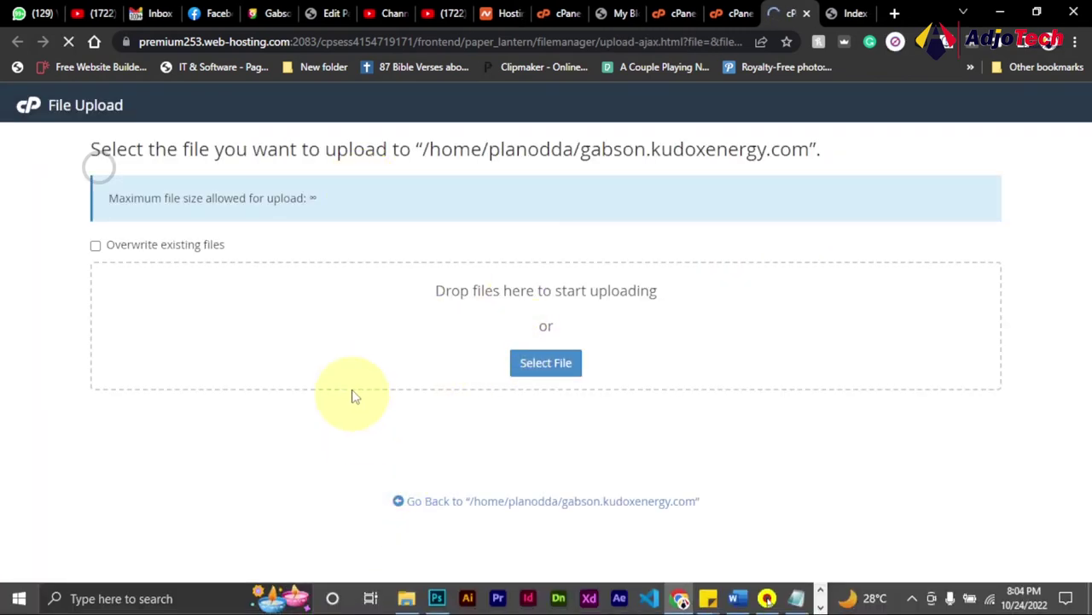
pyautogui.click(407, 599)
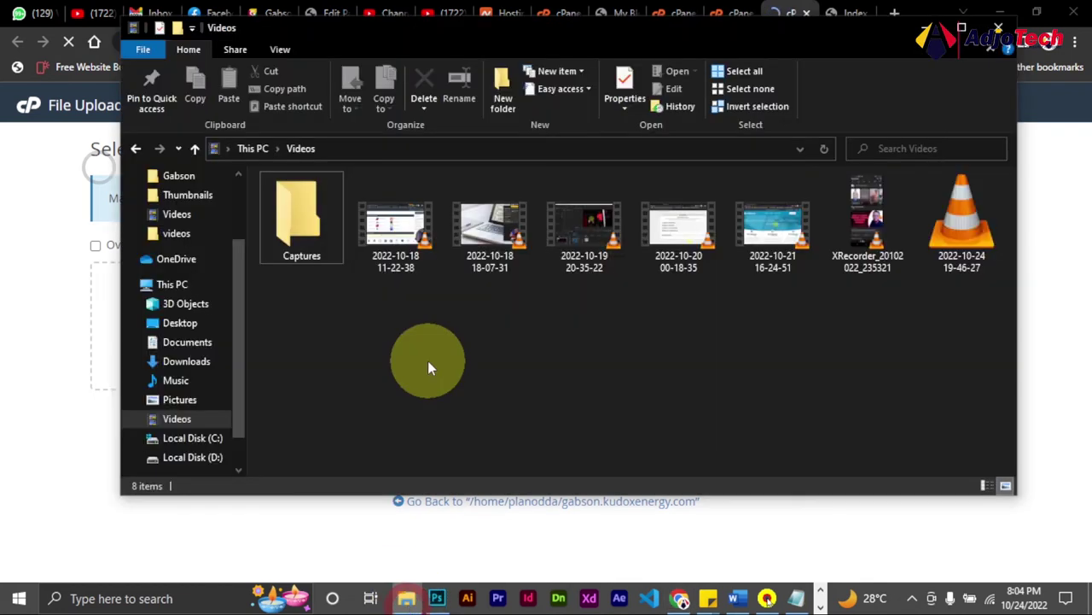
pyautogui.click(202, 363)
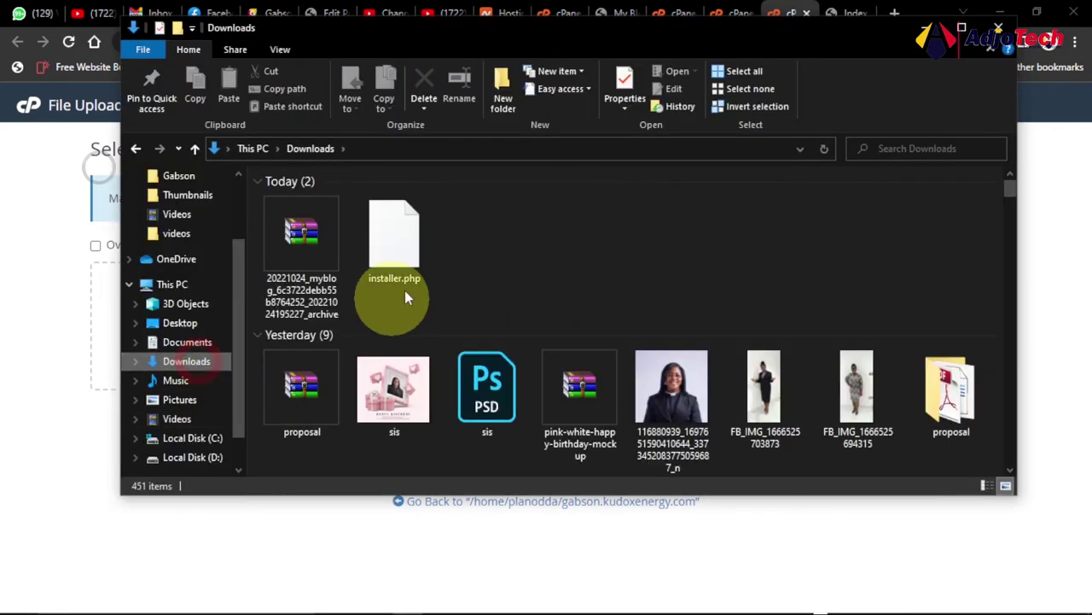
pyautogui.moveTo(510, 227); pyautogui.dragTo(103, 309)
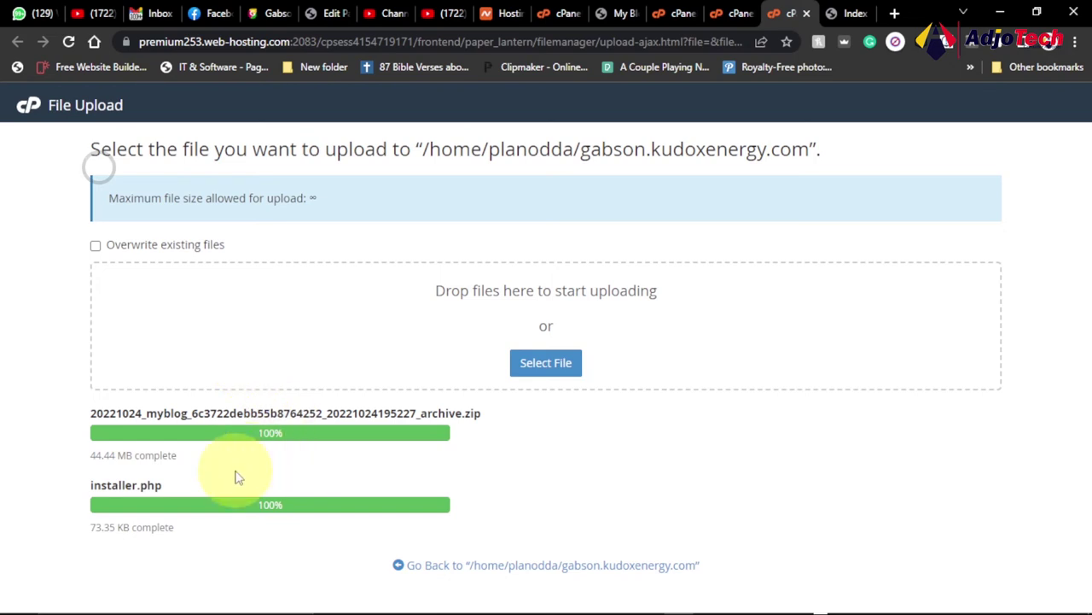
# - Reload the subdomain listing to confirm the uploads, then load gabson.kudoxenergy.com/installer.php
pyautogui.click(845, 14)
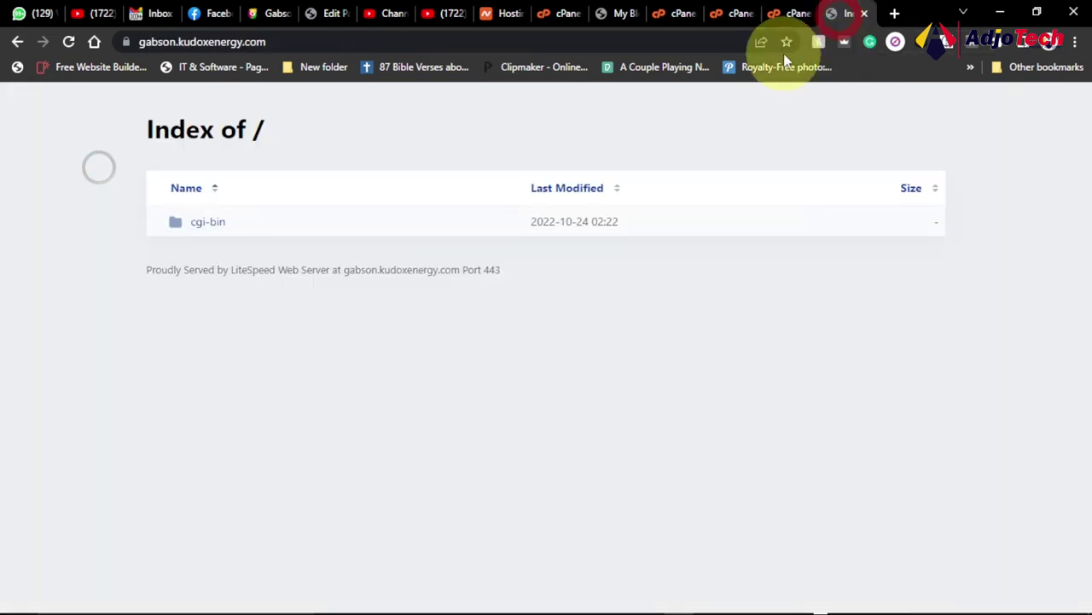
pyautogui.click(70, 40)
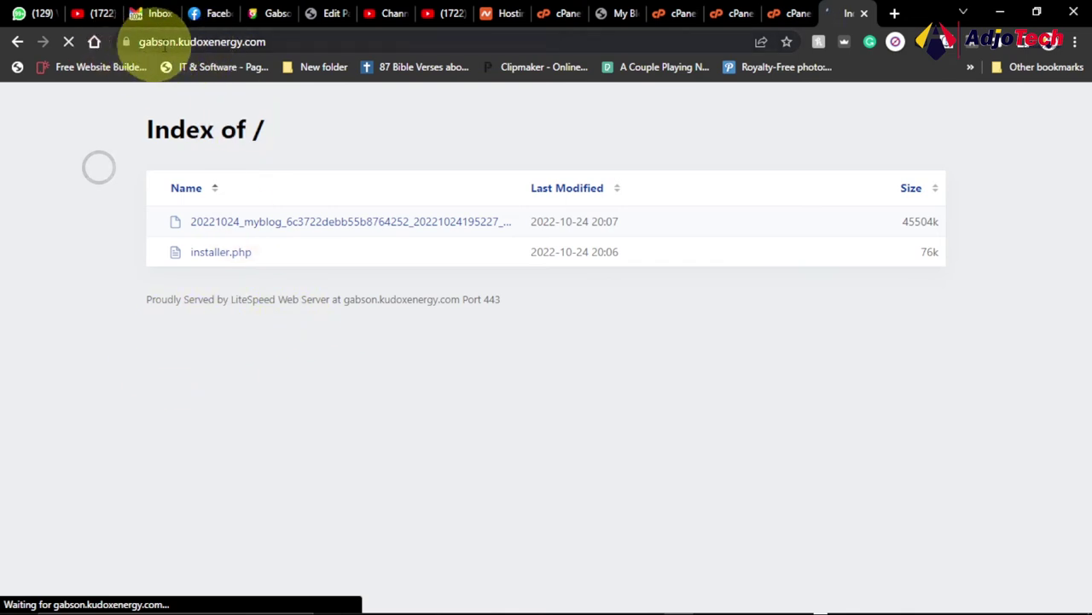
pyautogui.click(267, 43)
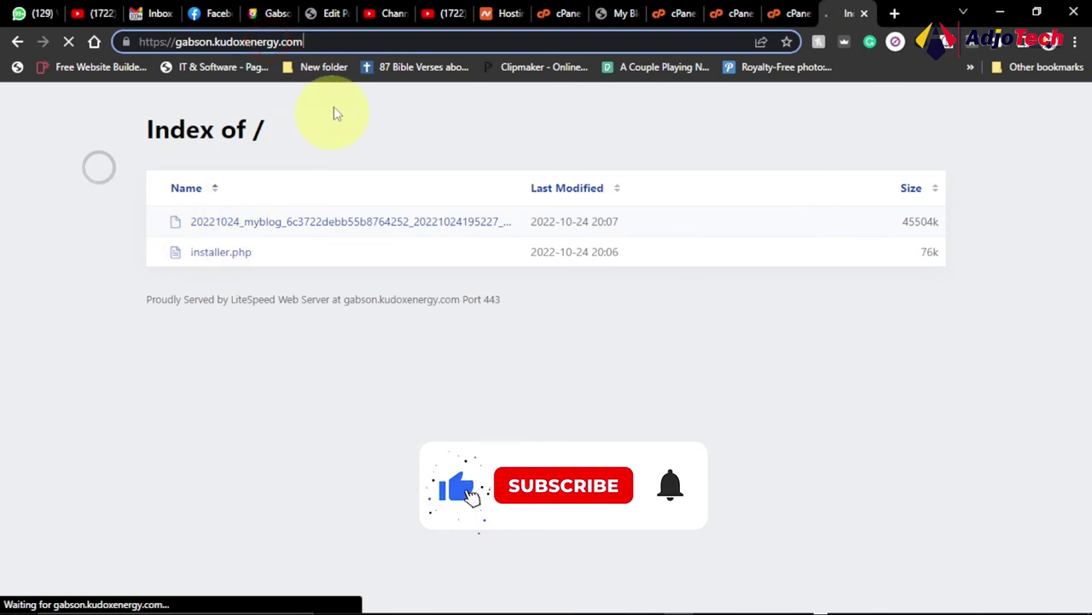
pyautogui.write('/')
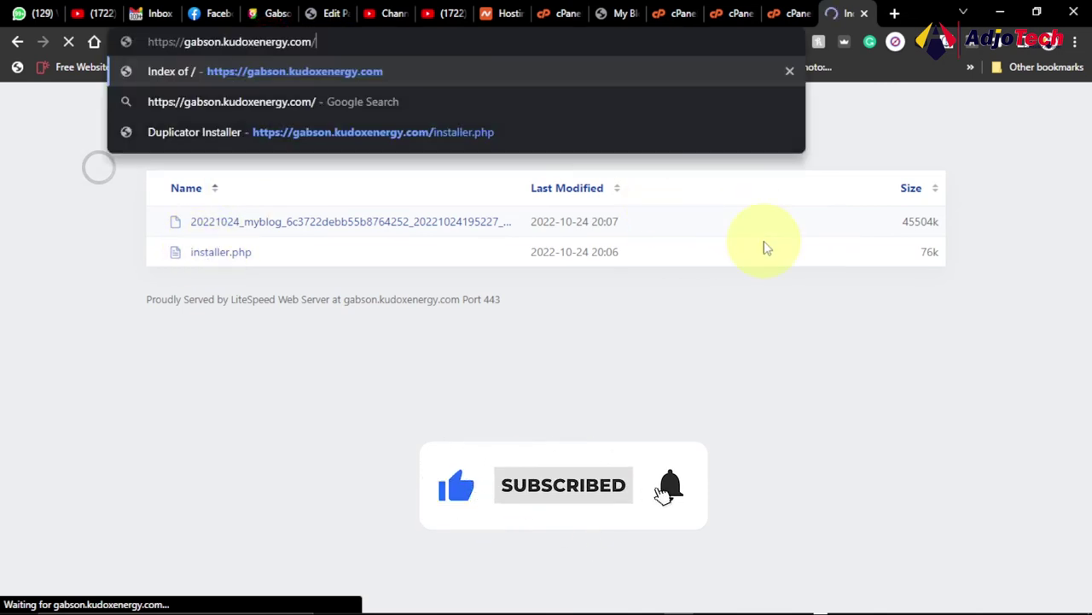
pyautogui.write('insta')
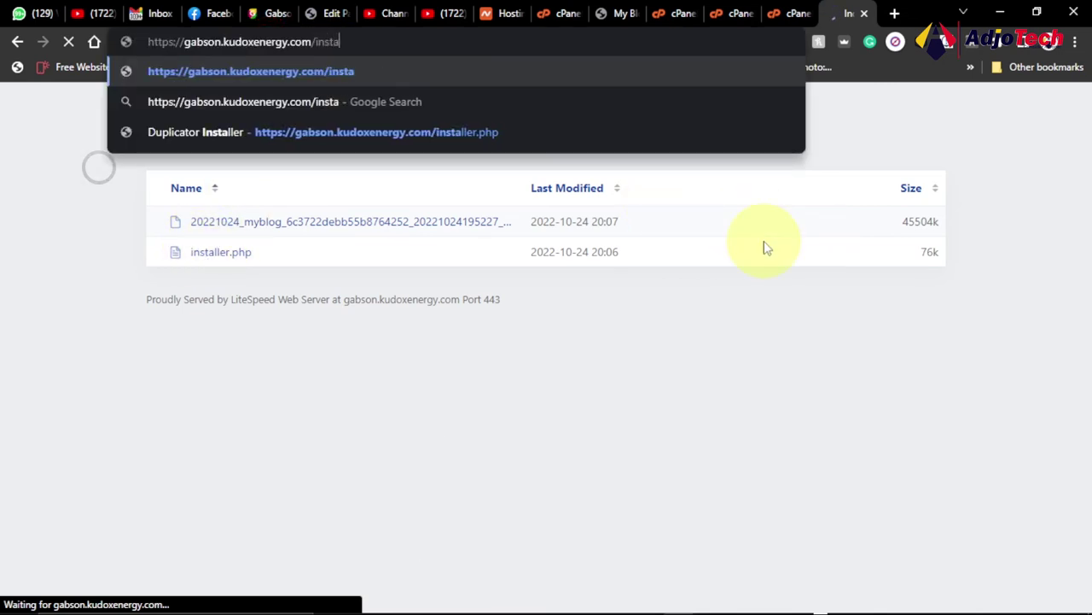
pyautogui.write('ller.php')
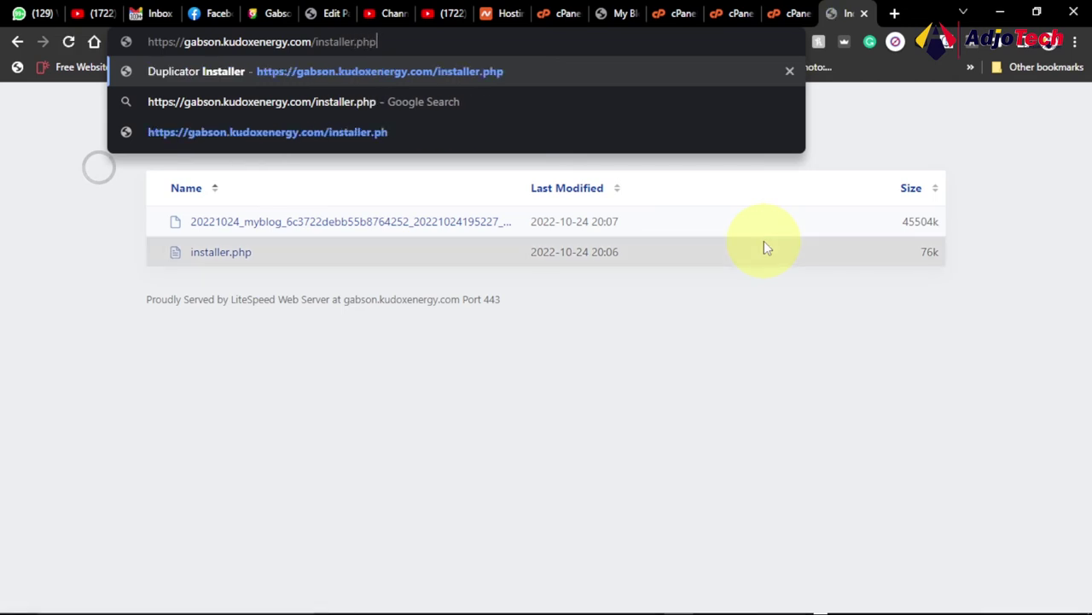
pyautogui.press('Return')
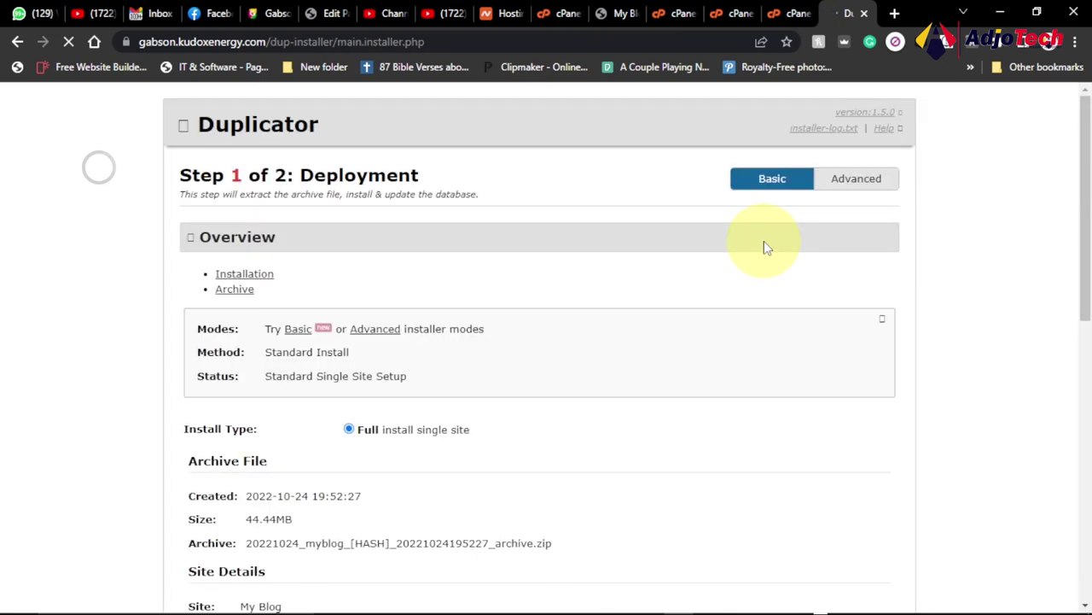
# - Copy the database name planodda_demo from the notes into the installer's database field
pyautogui.scroll(-3, 761, 273)
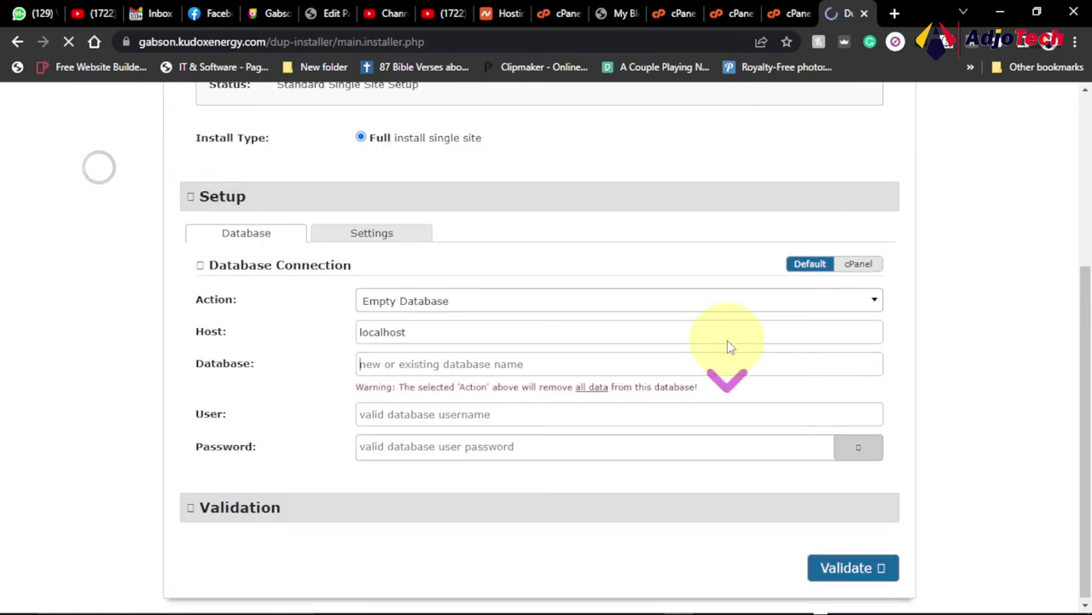
pyautogui.scroll(1, 433, 409)
pyautogui.scroll(2, 431, 407)
pyautogui.scroll(-3, 429, 404)
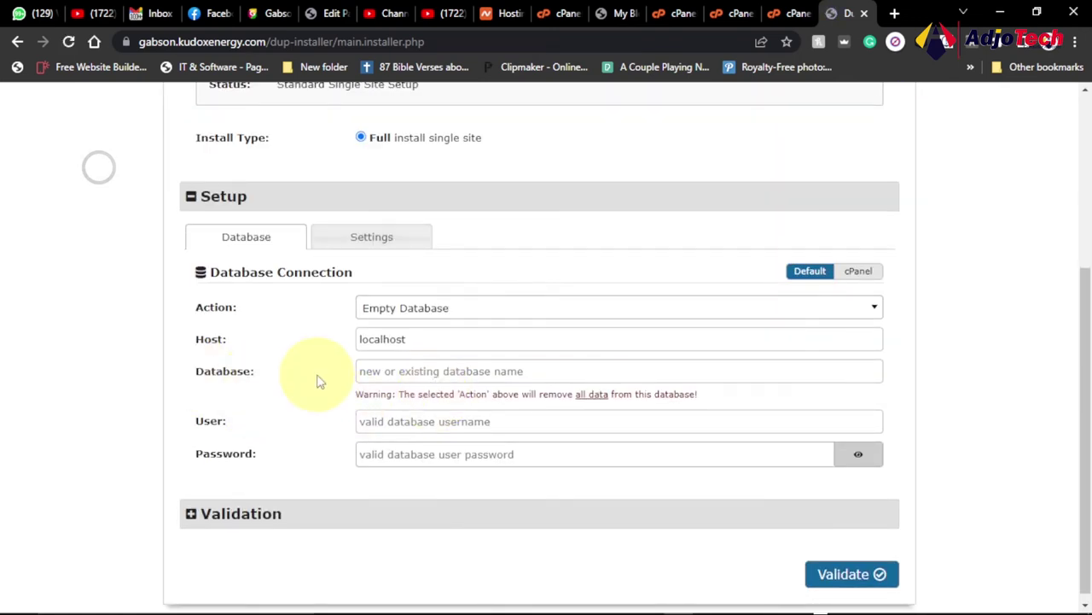
pyautogui.moveTo(841, 597)
pyautogui.click(797, 600)
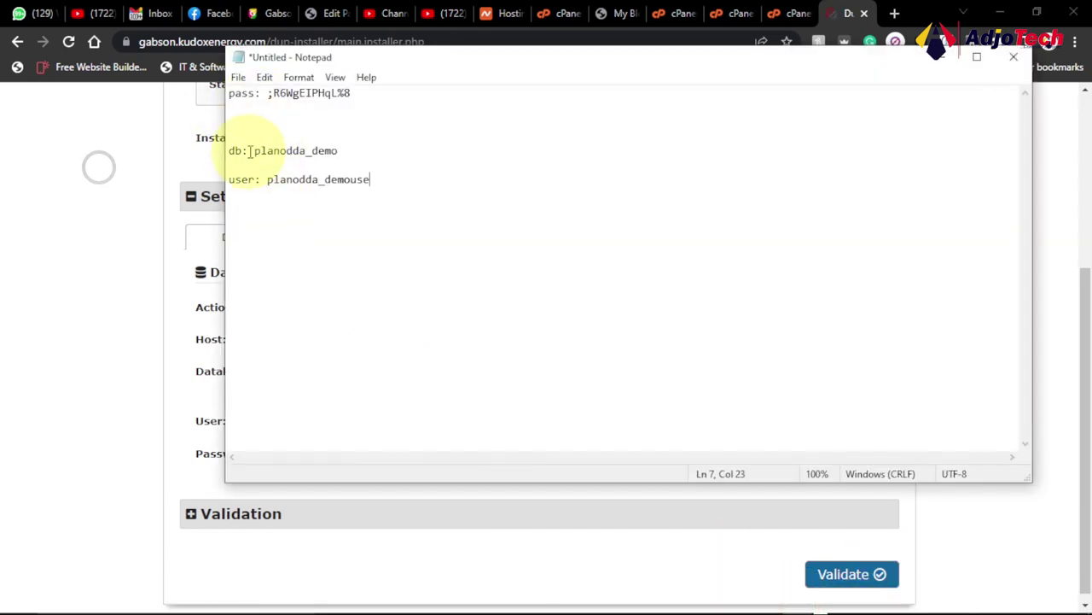
pyautogui.moveTo(253, 151); pyautogui.dragTo(339, 150)
pyautogui.hotkey('ctrl', 'c')
pyautogui.click(67, 286)
pyautogui.click(371, 370)
pyautogui.hotkey('ctrl', 'v')
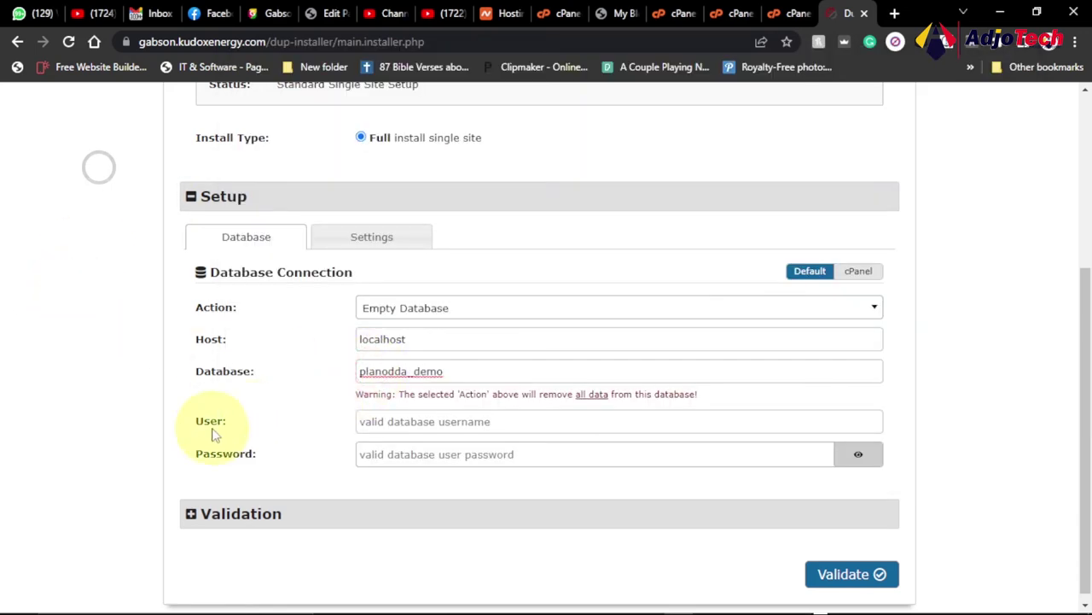
# - Paste the database user planodda_demouse from the notes into the User field
pyautogui.click(793, 601)
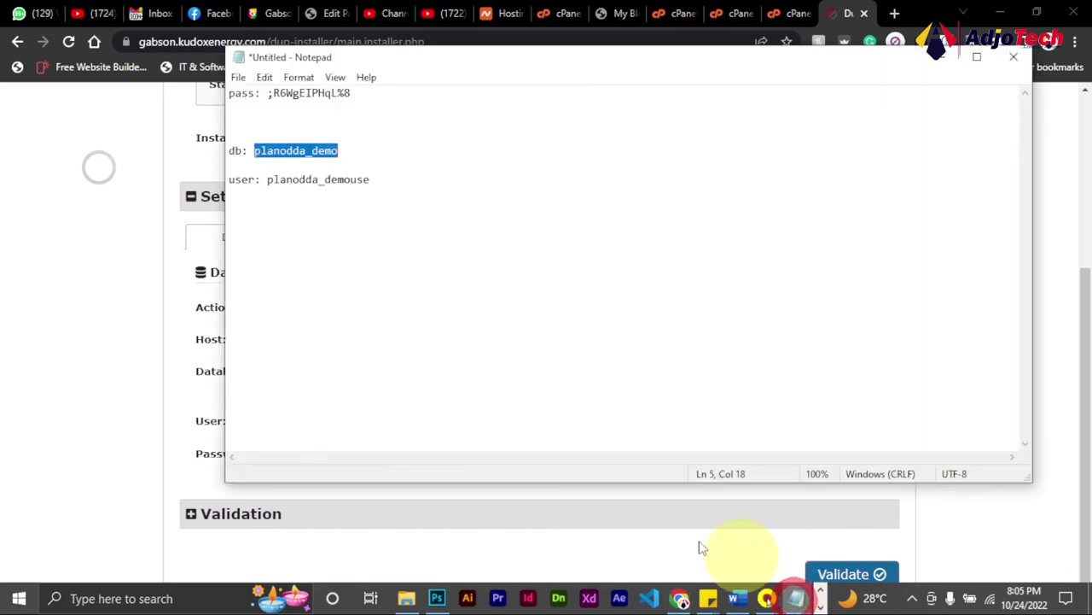
pyautogui.moveTo(268, 180); pyautogui.dragTo(378, 188)
pyautogui.hotkey('ctrl', 'c')
pyautogui.click(128, 345)
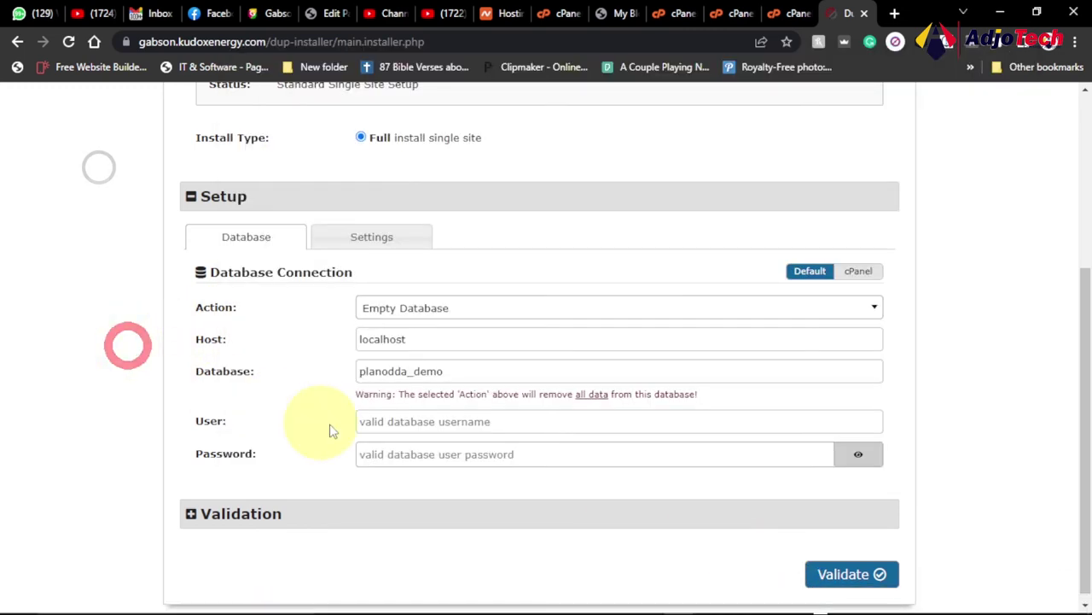
pyautogui.click(367, 422)
pyautogui.hotkey('ctrl', 'v')
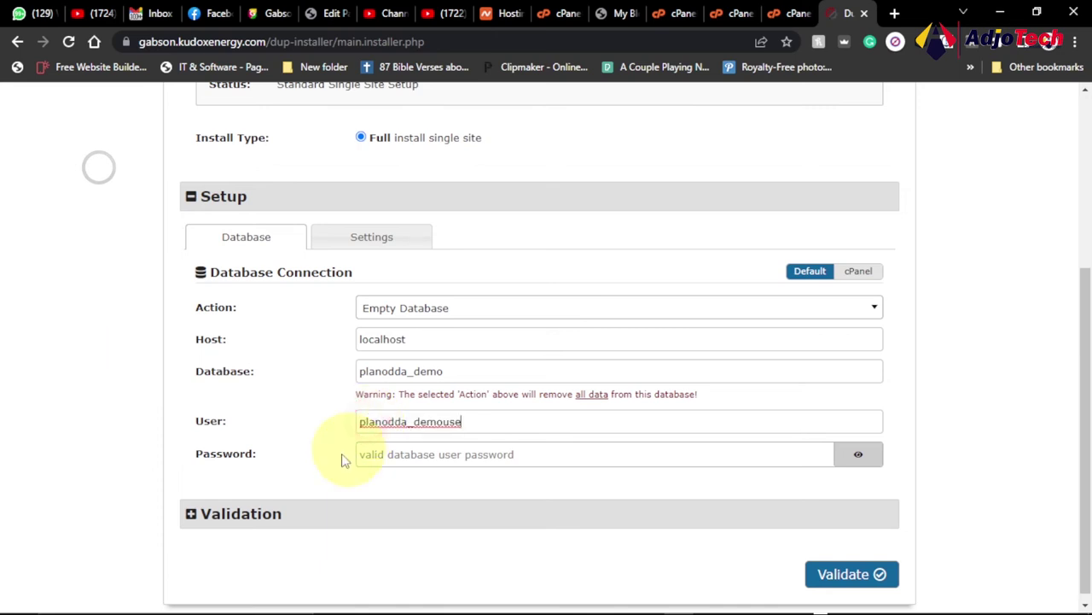
# - Paste the saved database password into Password and run Validate
pyautogui.click(796, 598)
pyautogui.moveTo(269, 93); pyautogui.dragTo(349, 92)
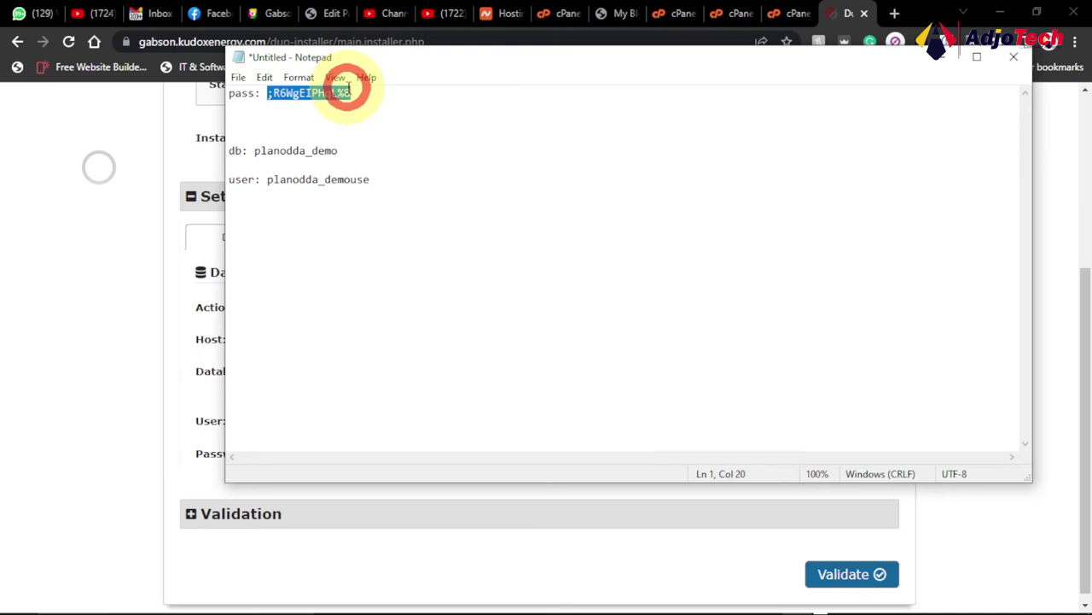
pyautogui.hotkey('ctrl', 'c')
pyautogui.click(103, 314)
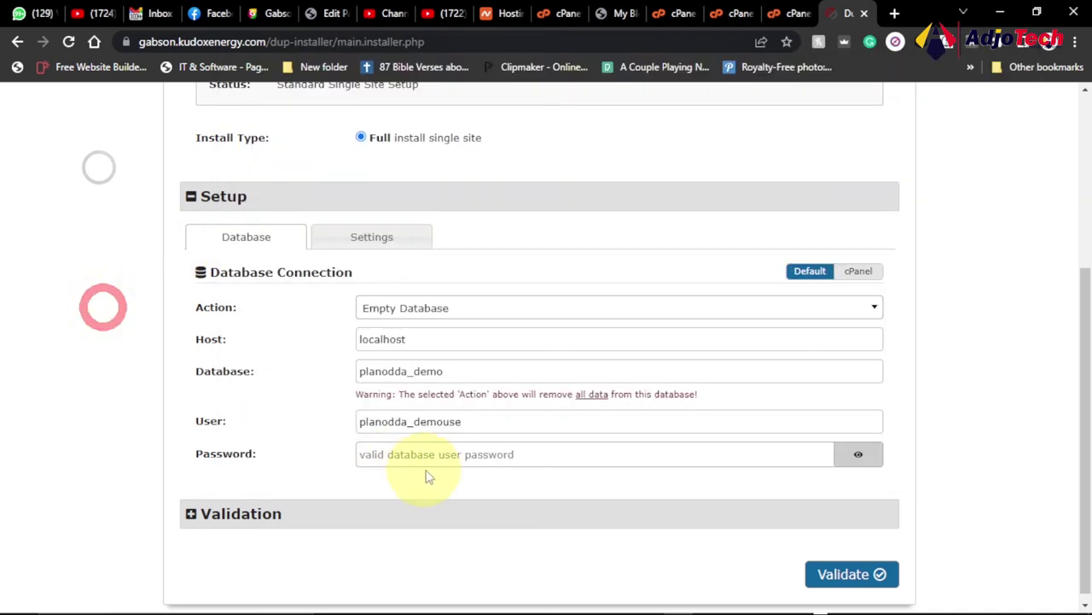
pyautogui.click(401, 455)
pyautogui.hotkey('ctrl', 'v')
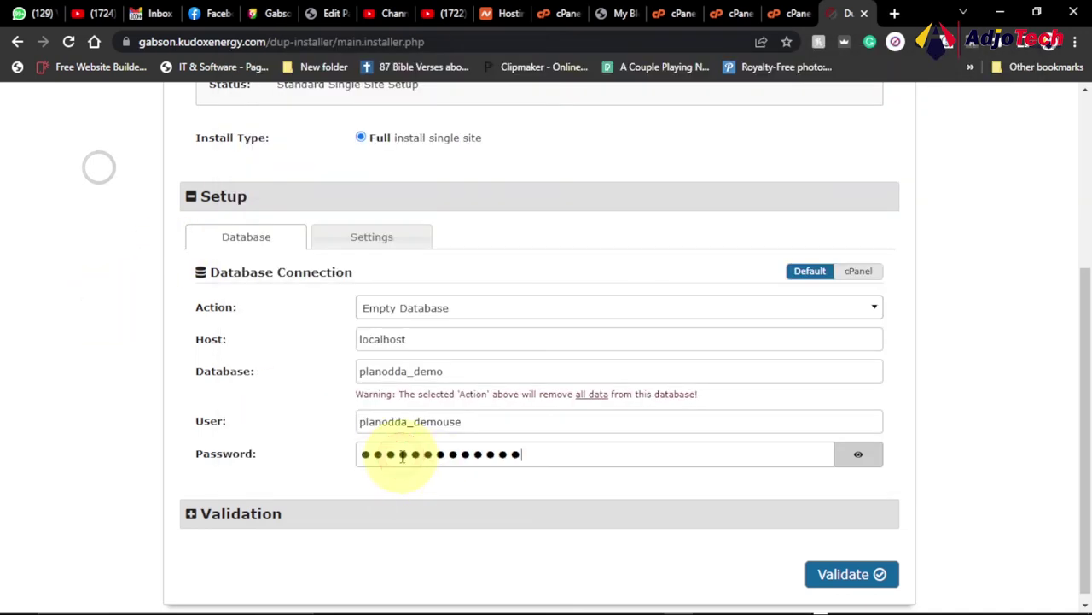
pyautogui.click(843, 573)
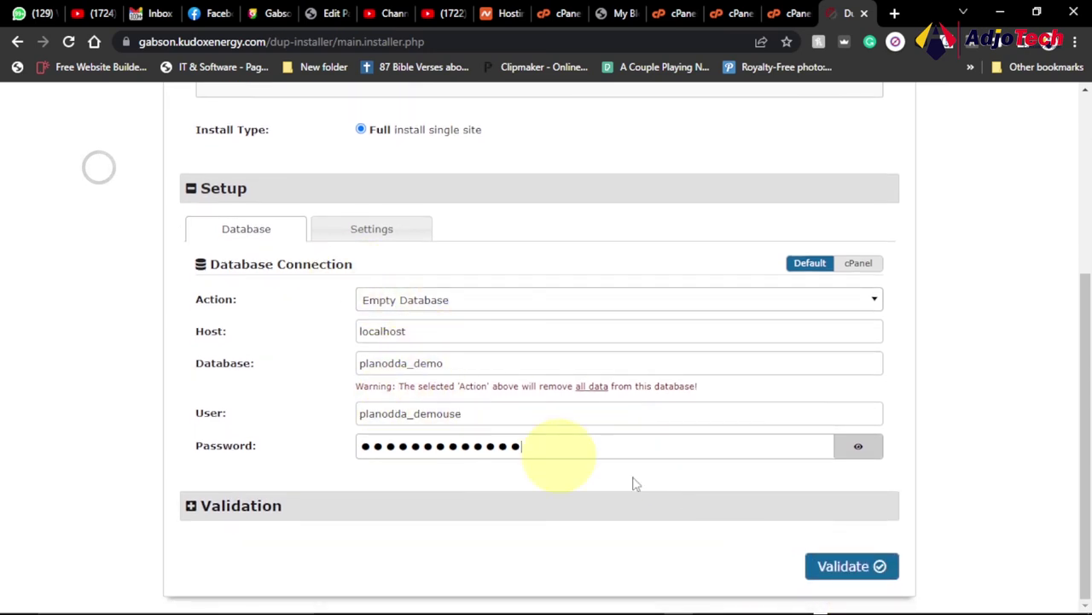
pyautogui.click(850, 579)
pyautogui.click(850, 577)
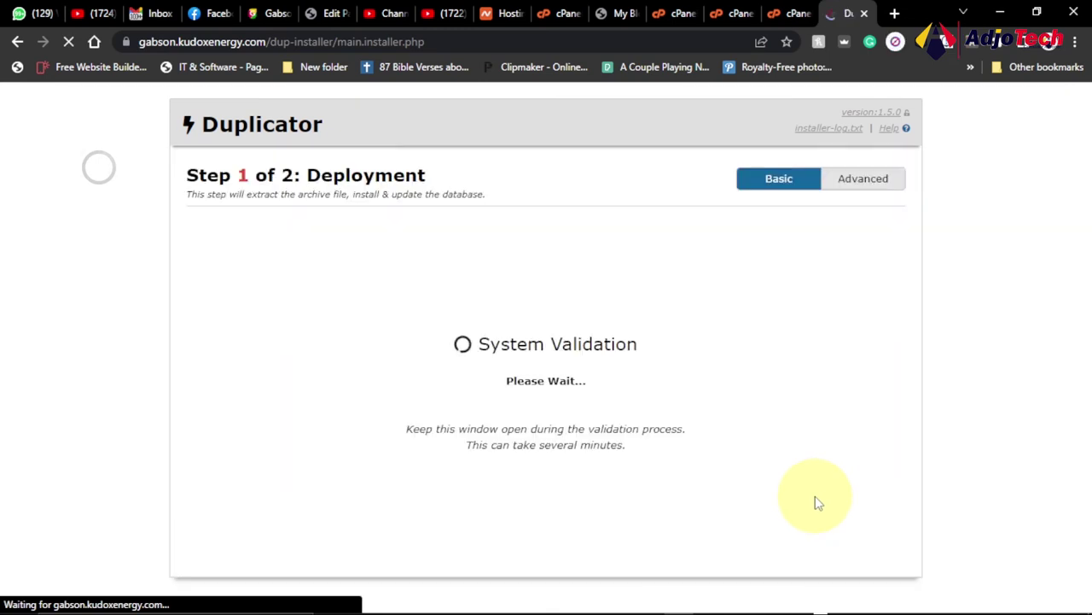
# - Accept all terms and notices, choose Next, and confirm the install with OK
pyautogui.scroll(-3, 815, 496)
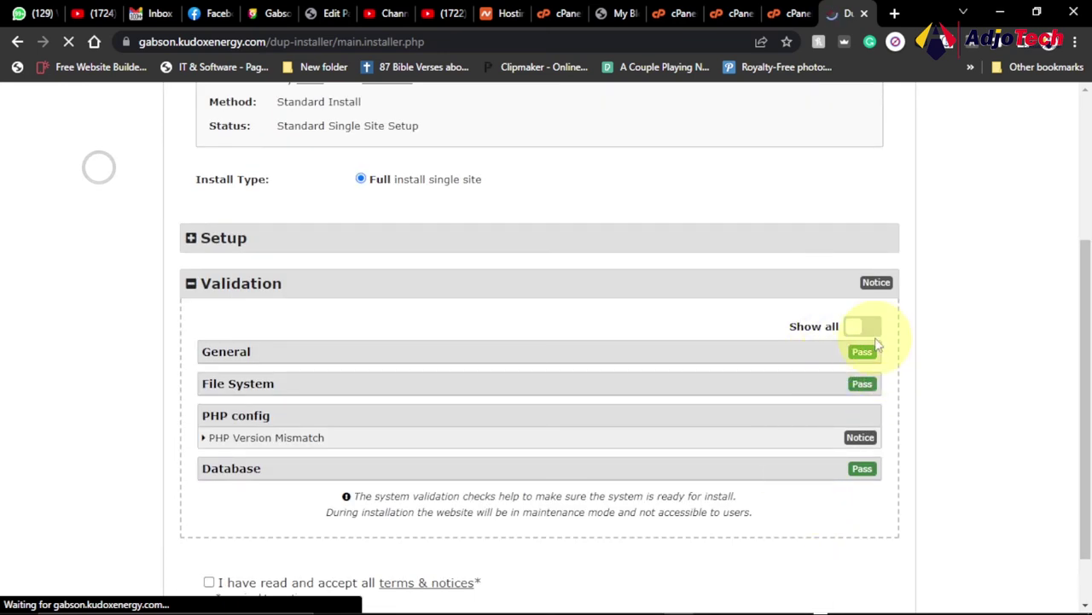
pyautogui.scroll(-1, 871, 341)
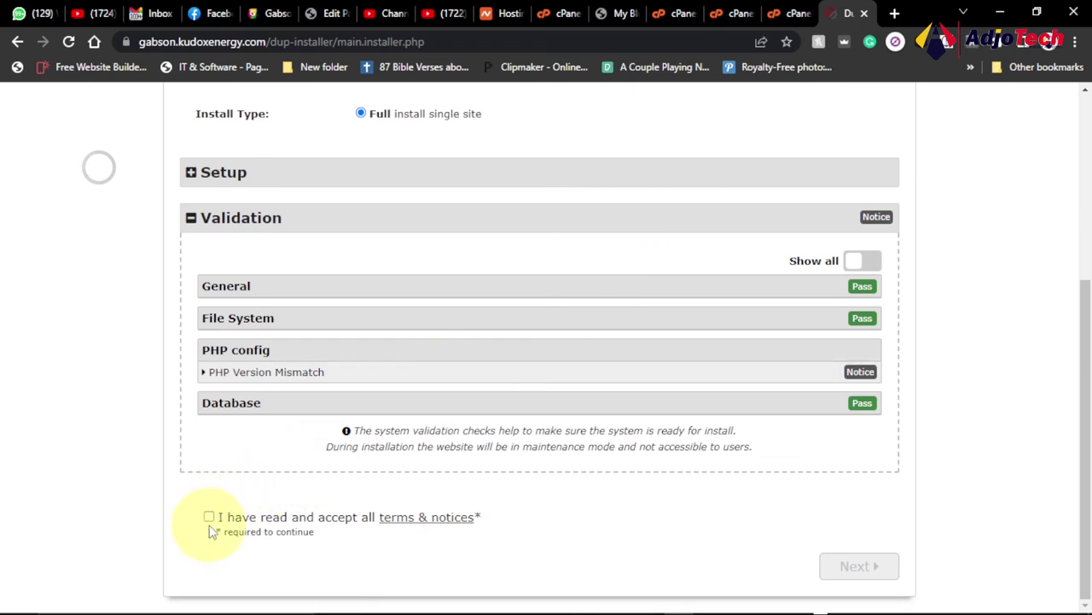
pyautogui.click(252, 517)
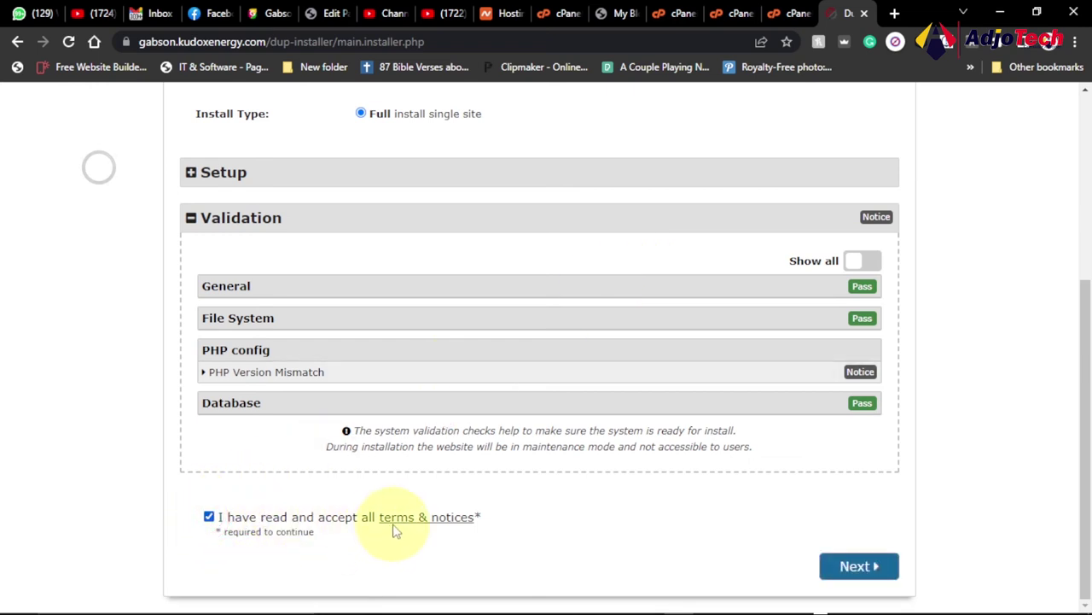
pyautogui.click(856, 567)
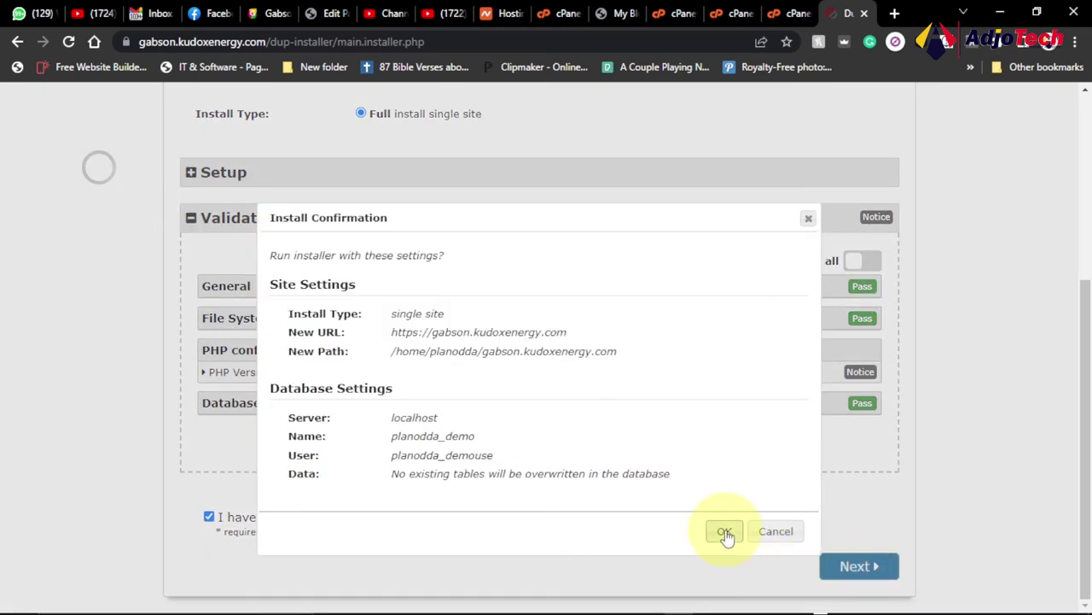
pyautogui.click(724, 531)
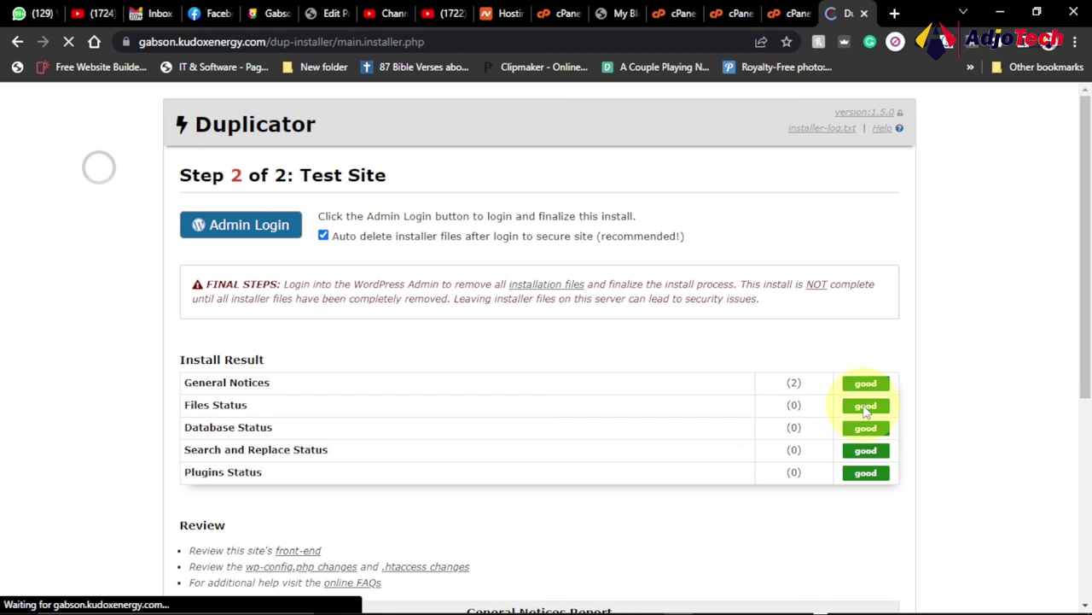
# - Check the installer's Install Result badges, then go to the migrated site's WordPress admin login
pyautogui.scroll(-4, 862, 400)
pyautogui.scroll(4, 858, 375)
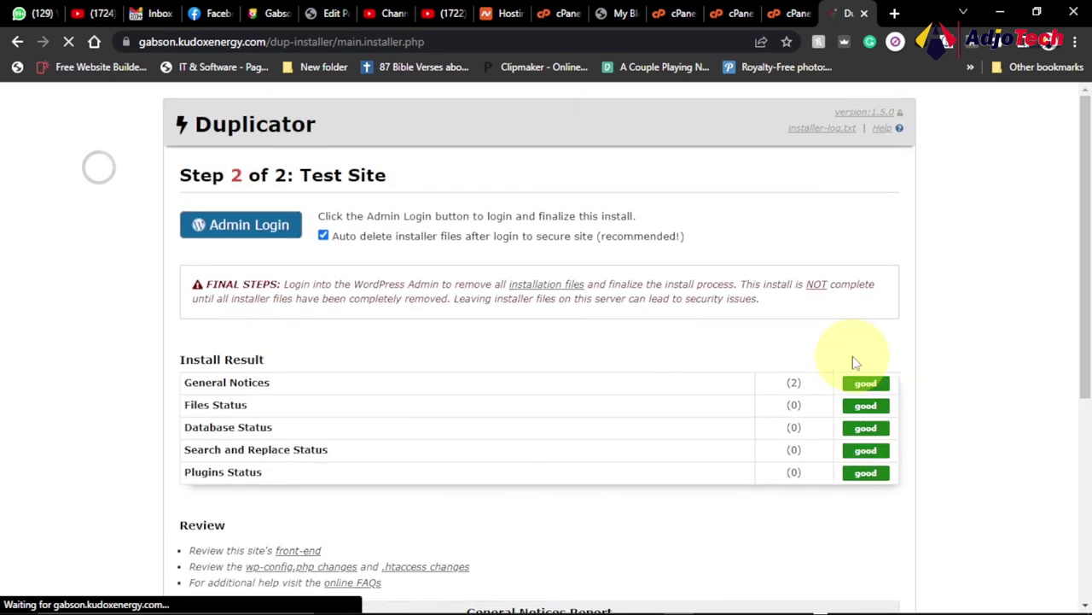
pyautogui.click(226, 235)
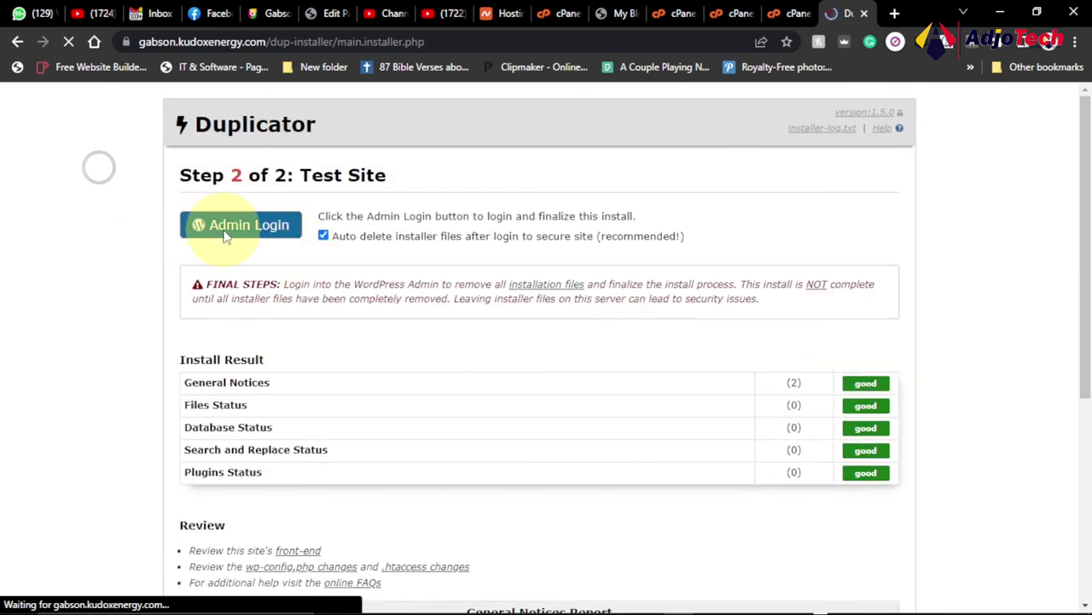
pyautogui.click(227, 234)
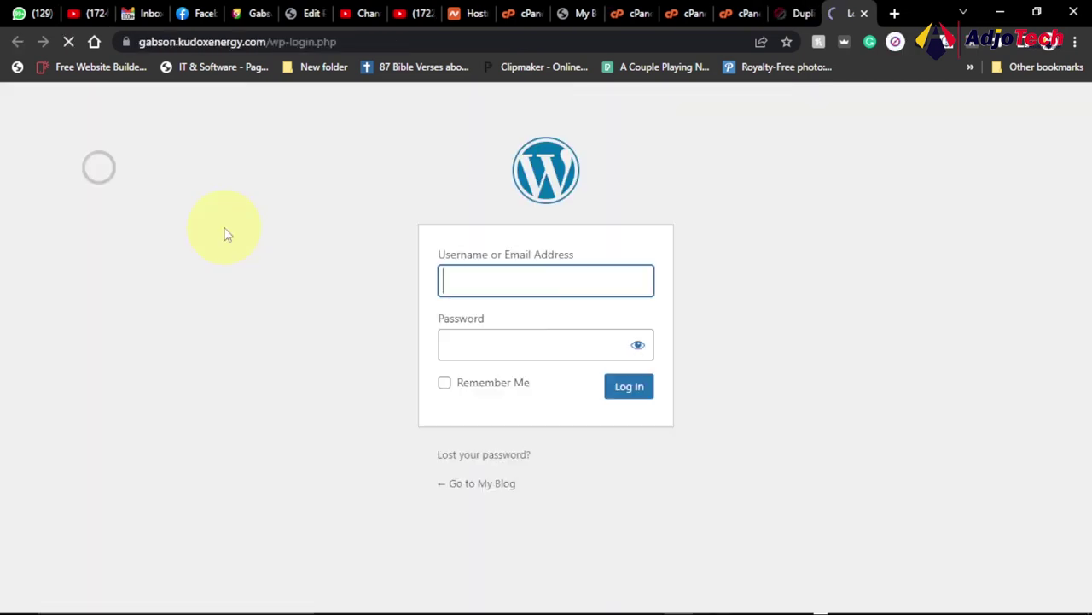
# - Dismiss Chrome's autofill suggestions on the WordPress login form's username and password fields
pyautogui.click(465, 279)
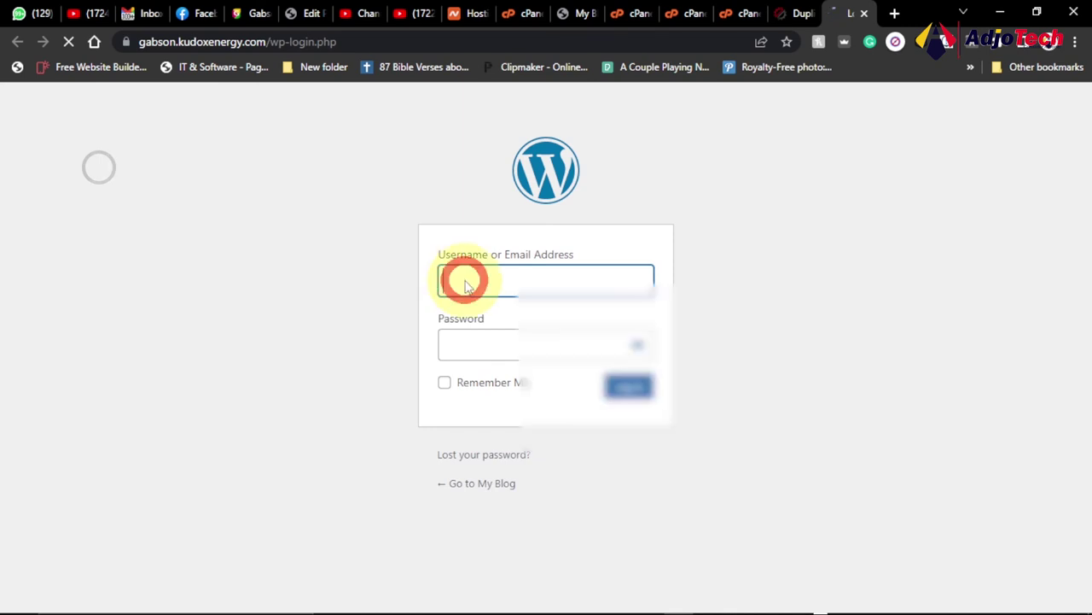
pyautogui.click(458, 349)
pyautogui.press('ctrl')
pyautogui.click(376, 332)
pyautogui.click(470, 283)
pyautogui.click(868, 303)
pyautogui.click(468, 283)
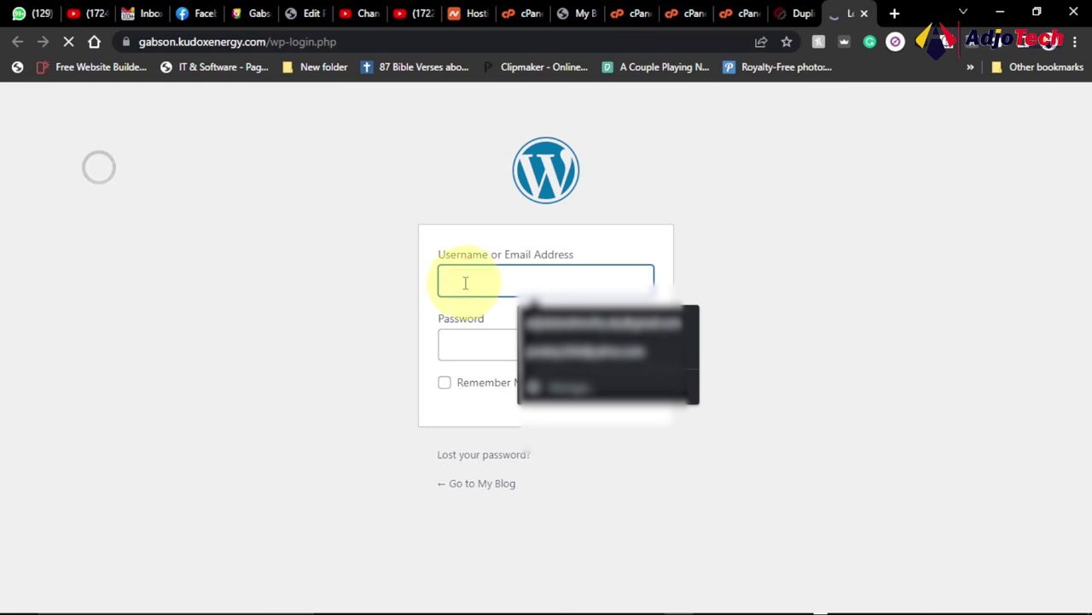
pyautogui.click(349, 353)
pyautogui.click(480, 277)
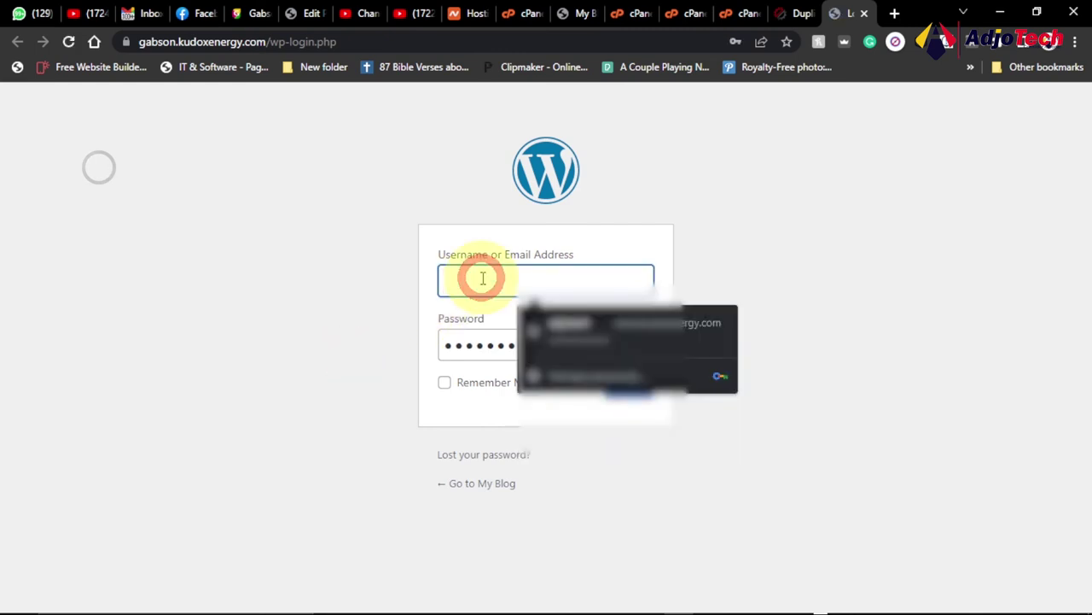
pyautogui.click(379, 276)
# - Sign in with username 'admin' and the saved password
pyautogui.click(459, 281)
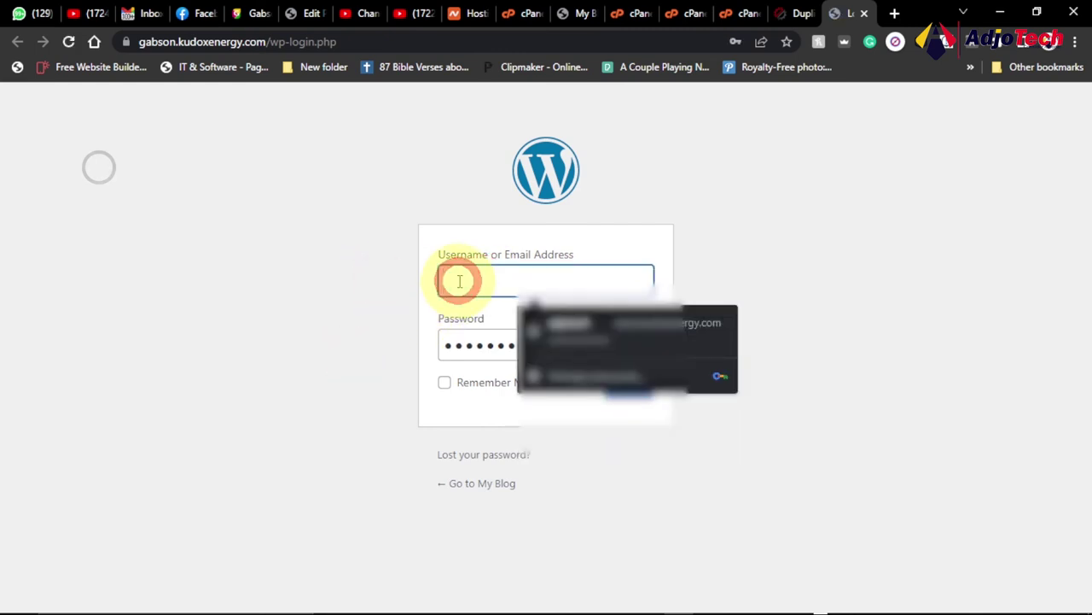
pyautogui.write('ad')
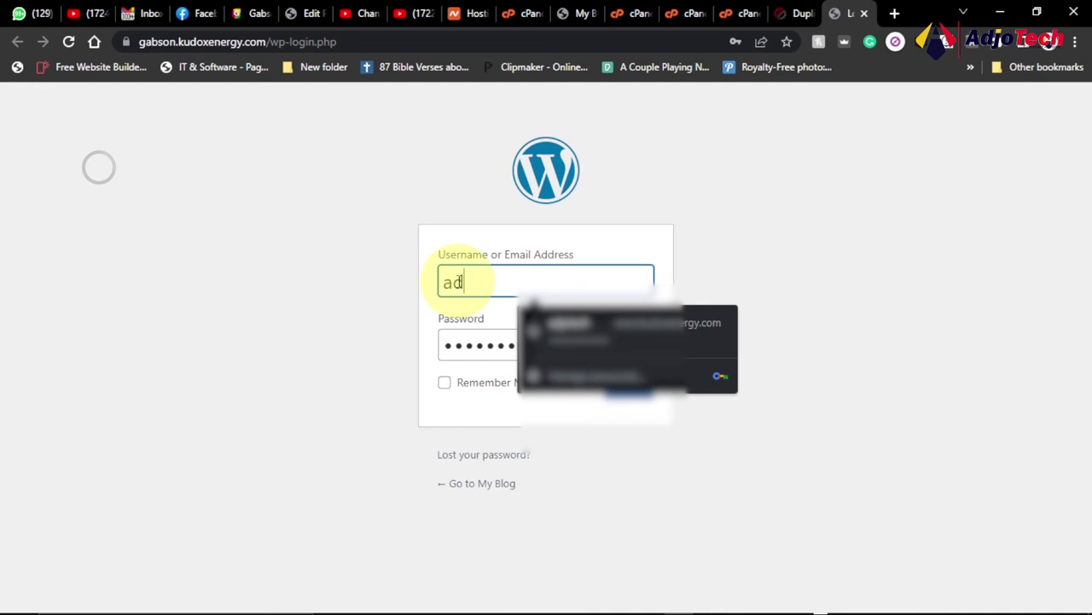
pyautogui.write('min')
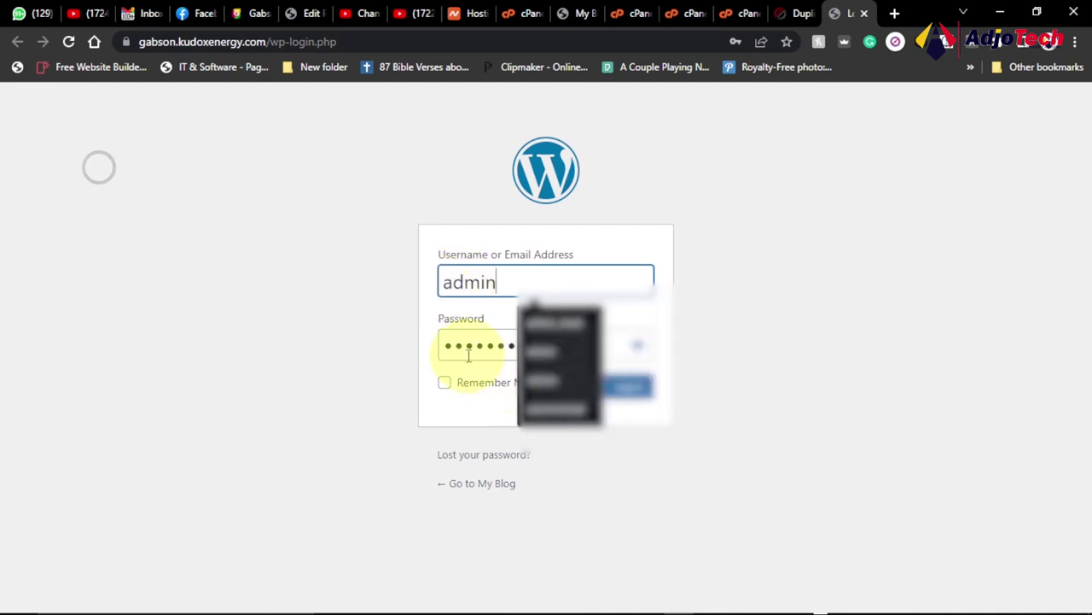
pyautogui.click(465, 344)
pyautogui.hotkey('ctrl', 'a')
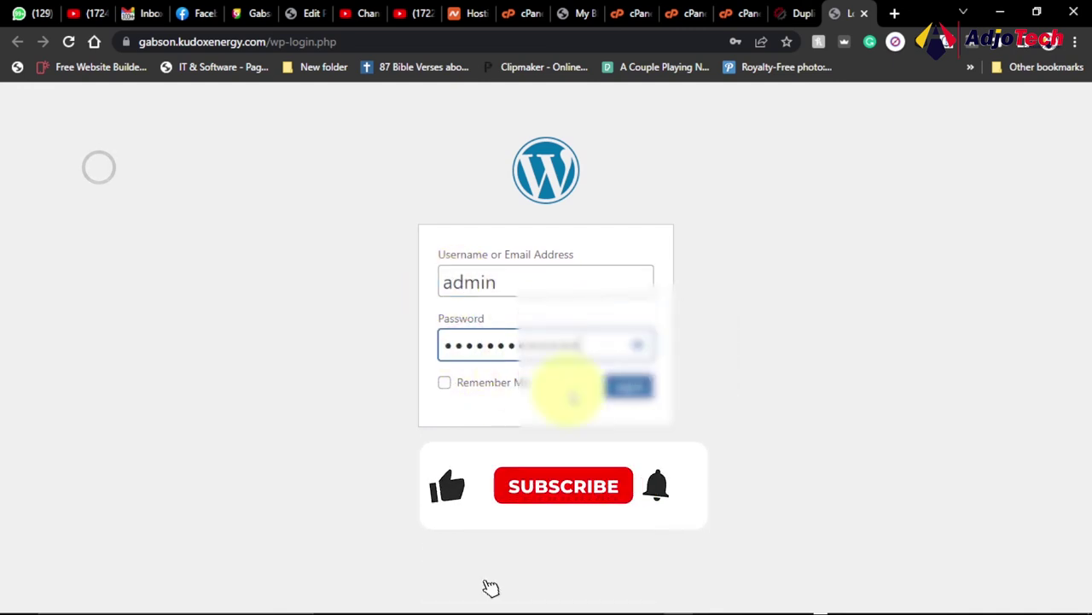
pyautogui.click(625, 386)
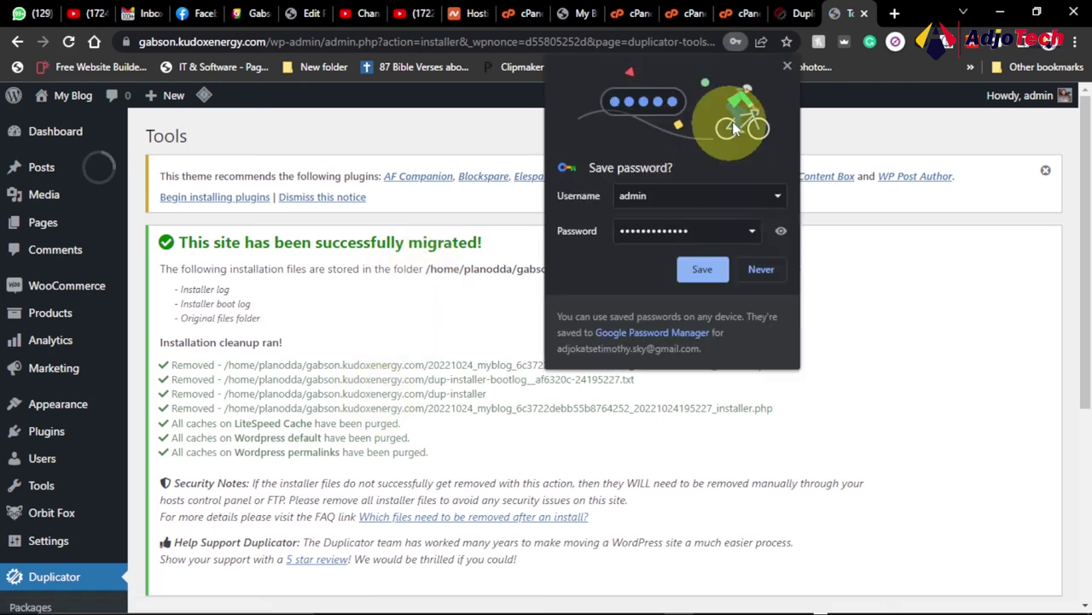
# - Decline saving the password, then open the migrated blog's front page at gabson.kudoxenergy.com via Visit Site
pyautogui.click(786, 66)
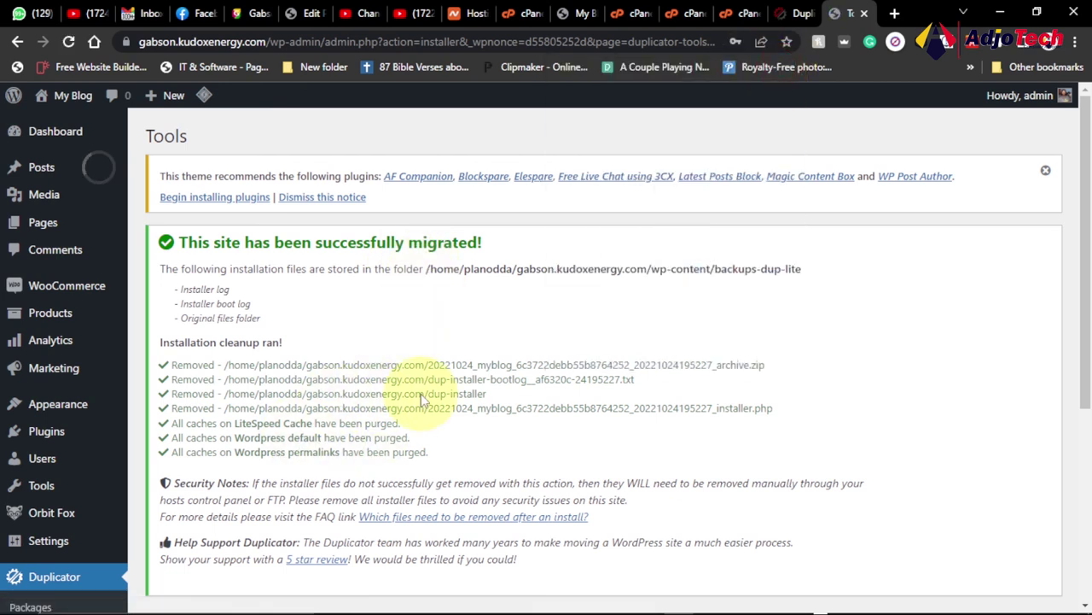
pyautogui.scroll(-4, 442, 395)
pyautogui.scroll(4, 442, 394)
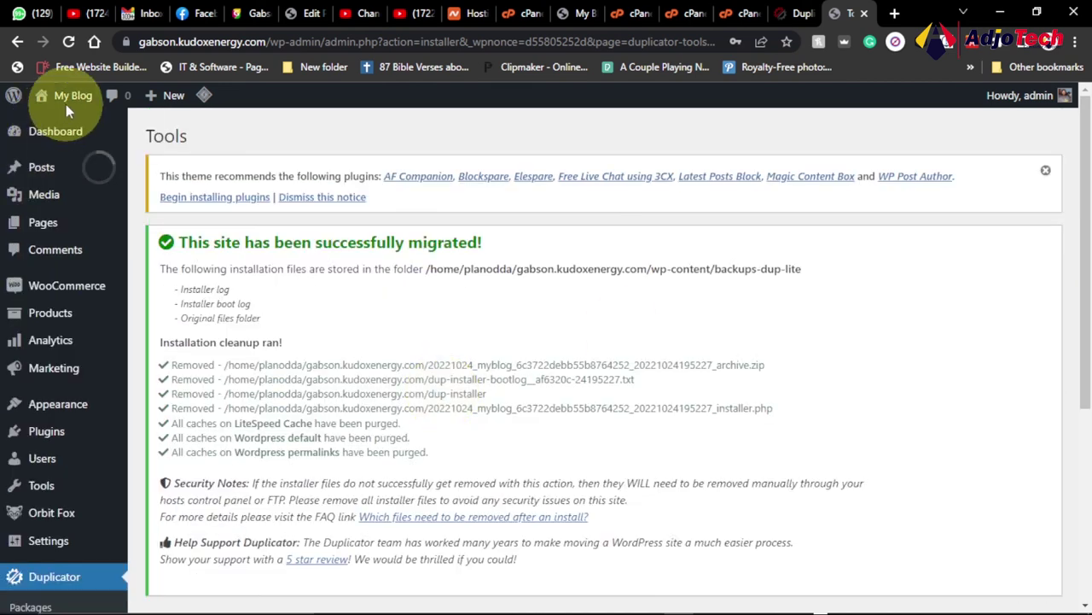
pyautogui.click(60, 123)
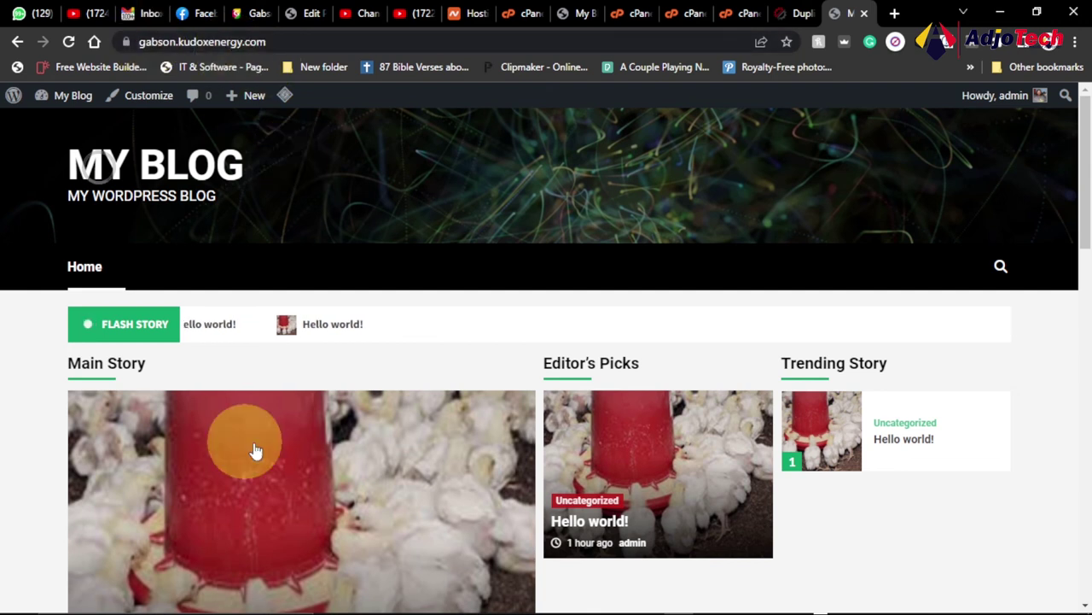
pyautogui.click(572, 13)
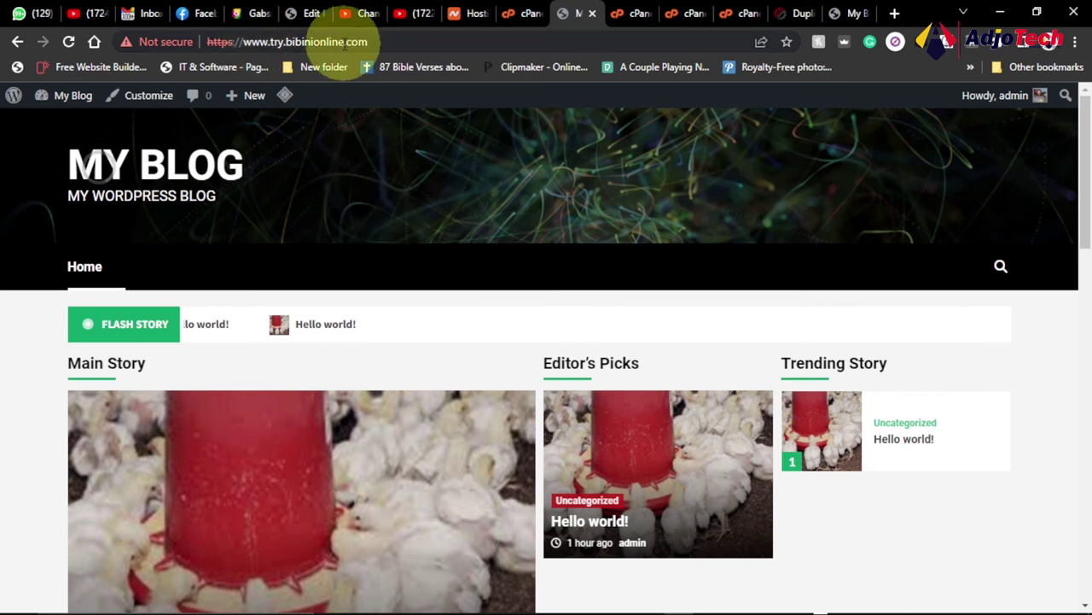
pyautogui.click(835, 15)
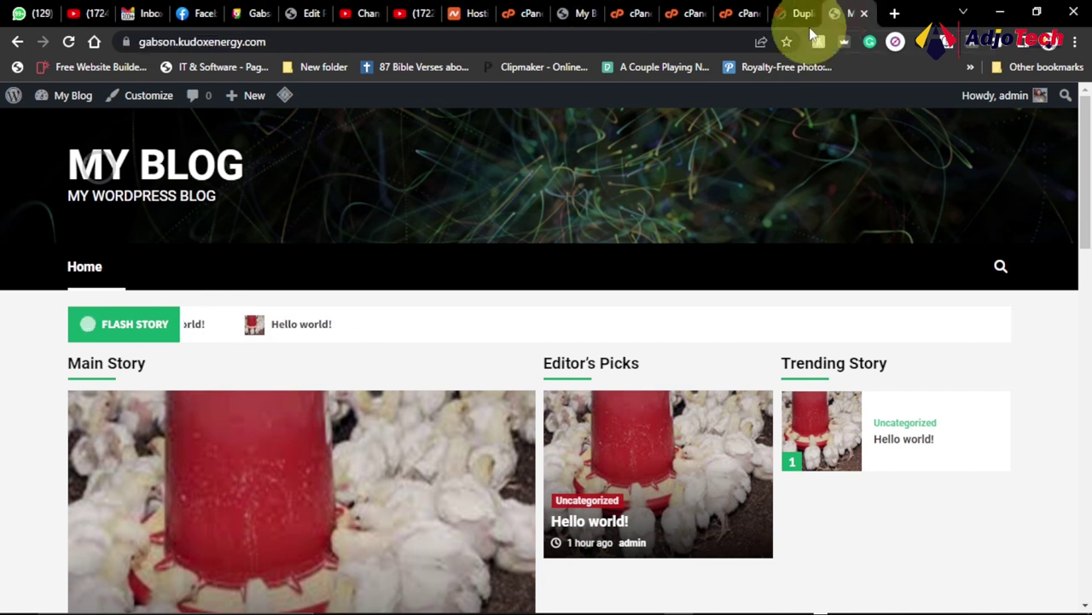